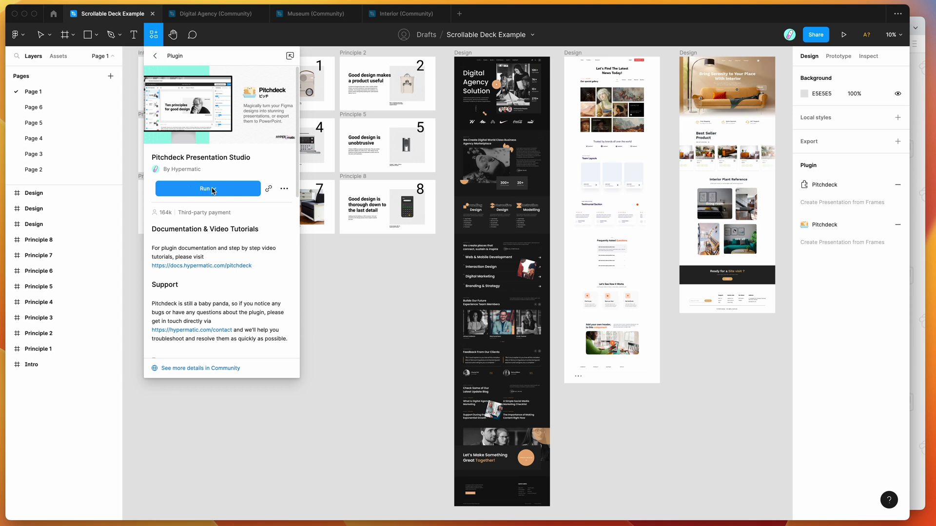
Dismiss the Pitchdeck plugin's options menu and close its details panel to return to the canvas
left_click(284, 190)
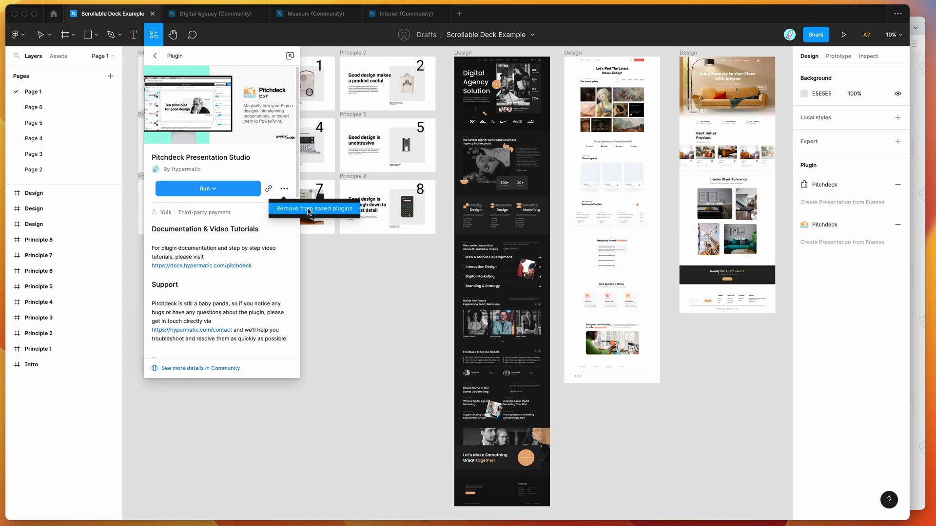
left_click(238, 159)
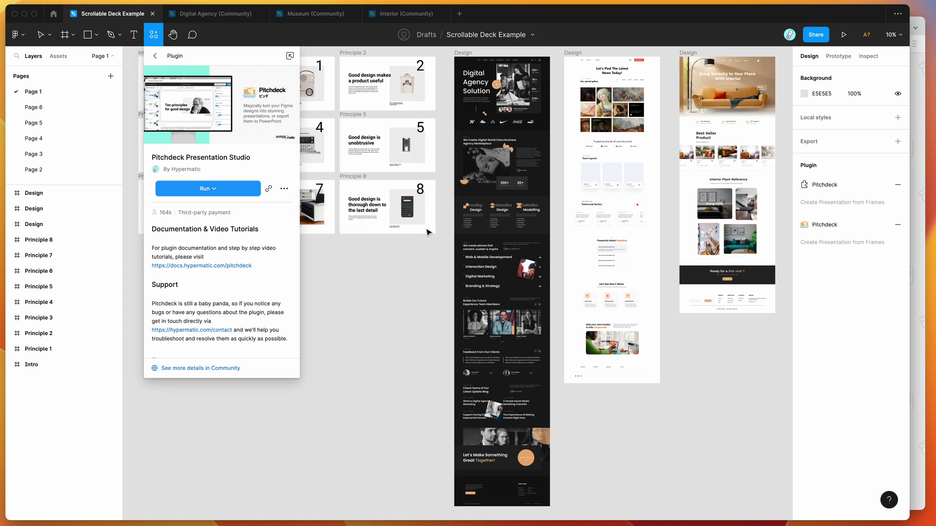
left_click(445, 218)
scroll(444, 218, "up", 2)
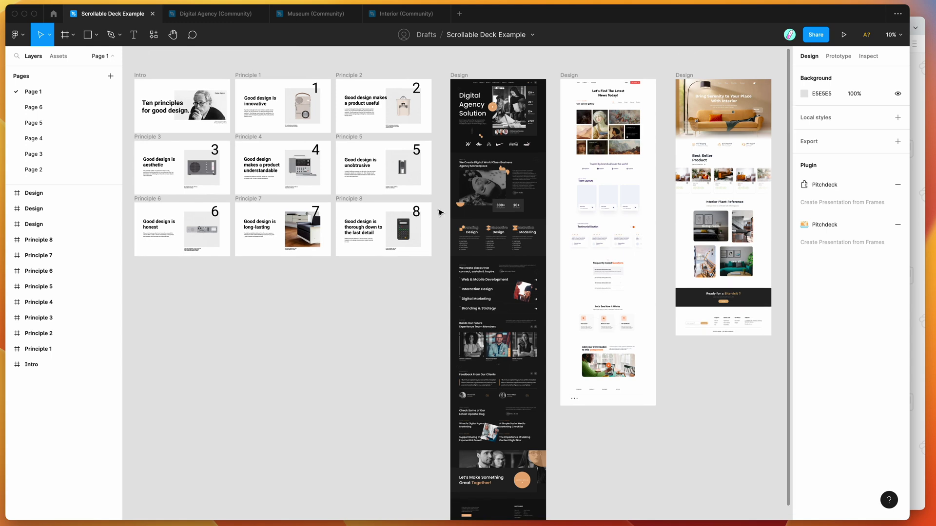
Run Pitchdeck Presentation Studio from the canvas context menu's Plugins > Saved plugins list
right_click(439, 209)
mouse_move(483, 288)
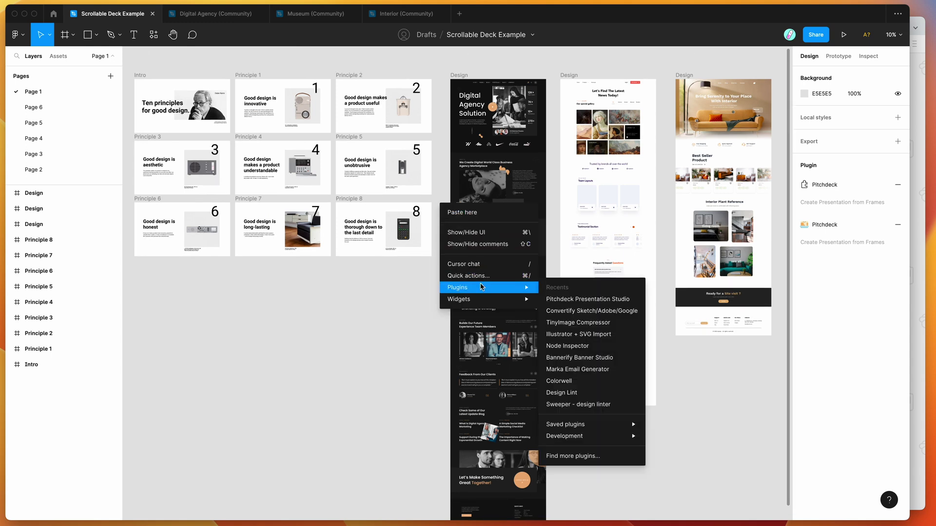
mouse_move(597, 429)
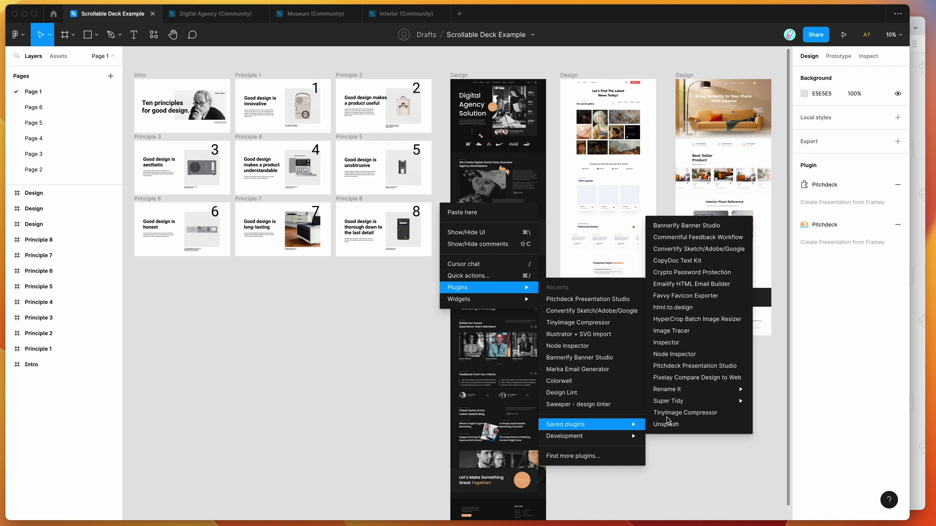
left_click(668, 370)
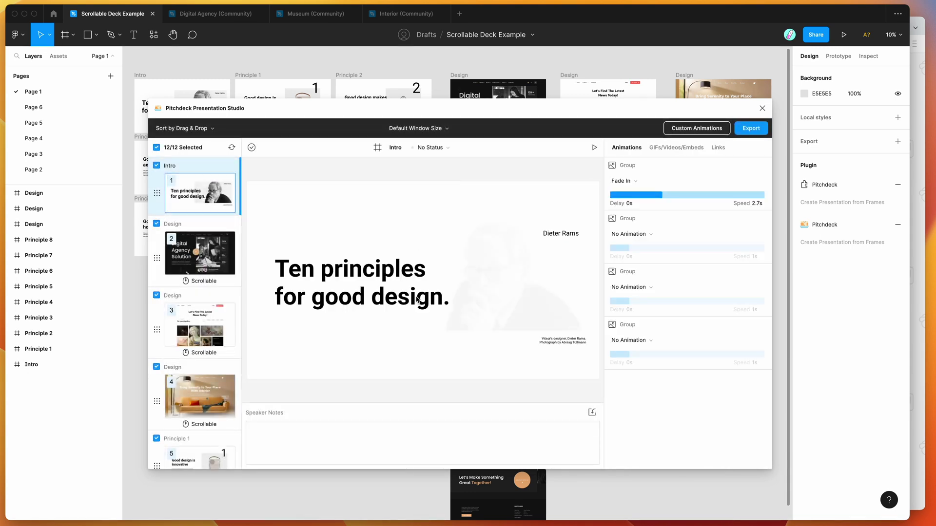
Select the Intro and Principle 1 frames on the canvas and expand Principle 1's child layers
left_click_drag(423, 115, 404, 122)
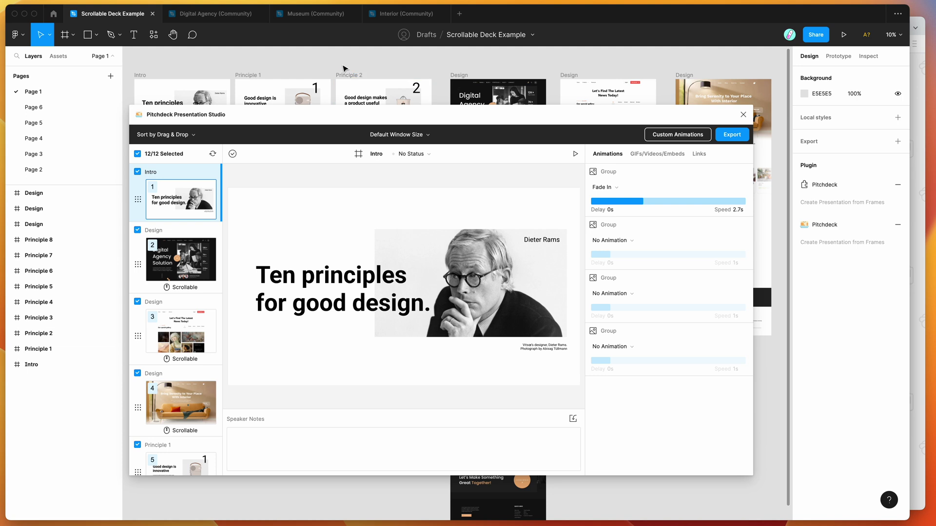
scroll(343, 71, "left", 1)
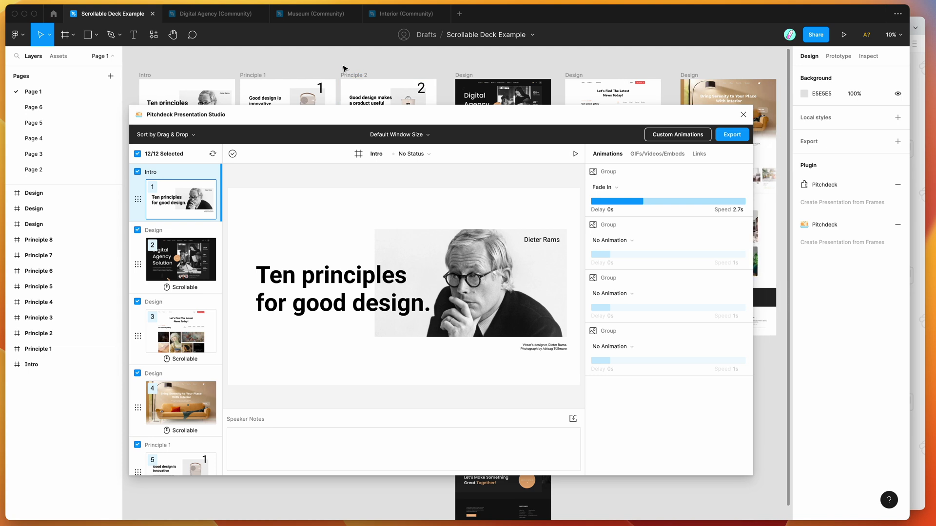
left_click(149, 75)
left_click(258, 76)
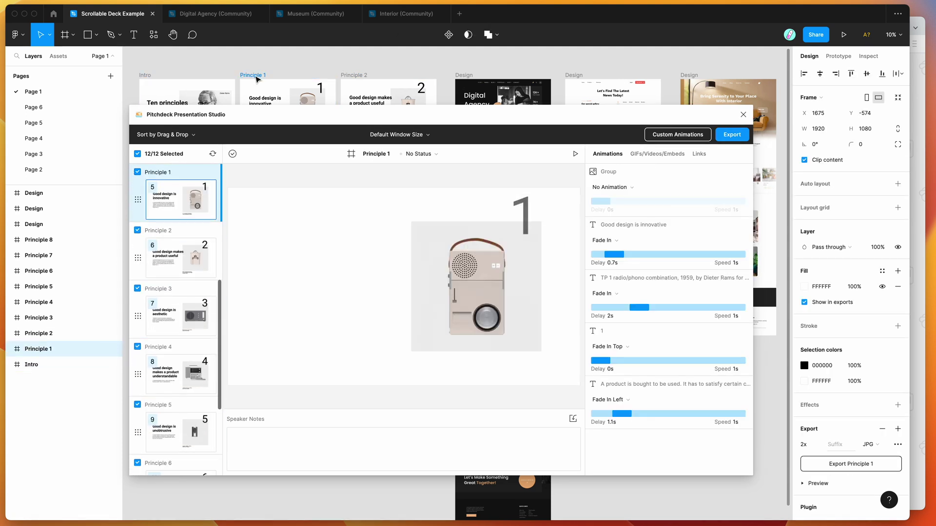
scroll(192, 250, "up", 5)
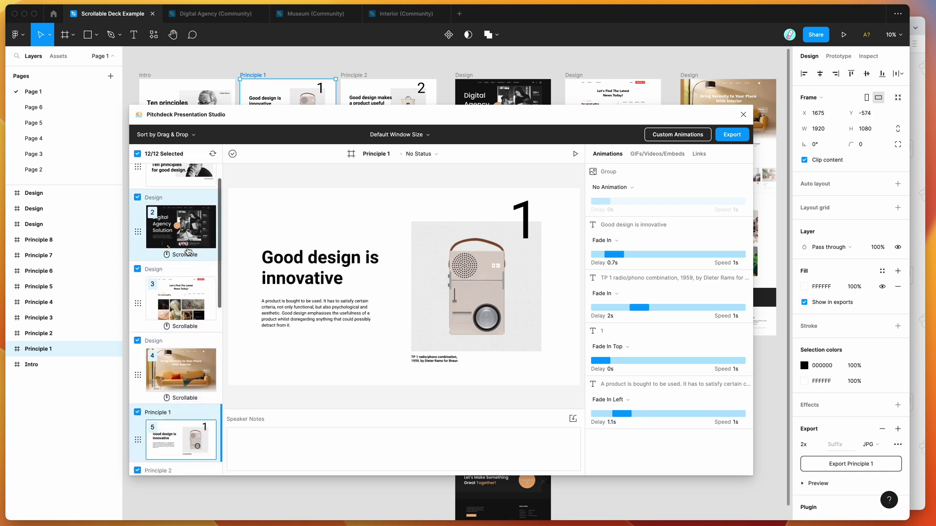
scroll(188, 251, "down", 5)
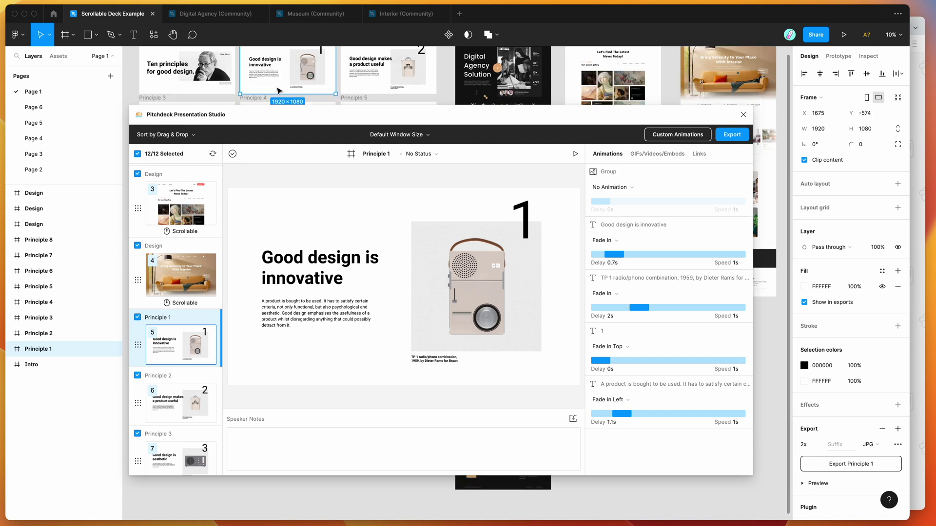
scroll(285, 94, "down", 2)
left_click(9, 349)
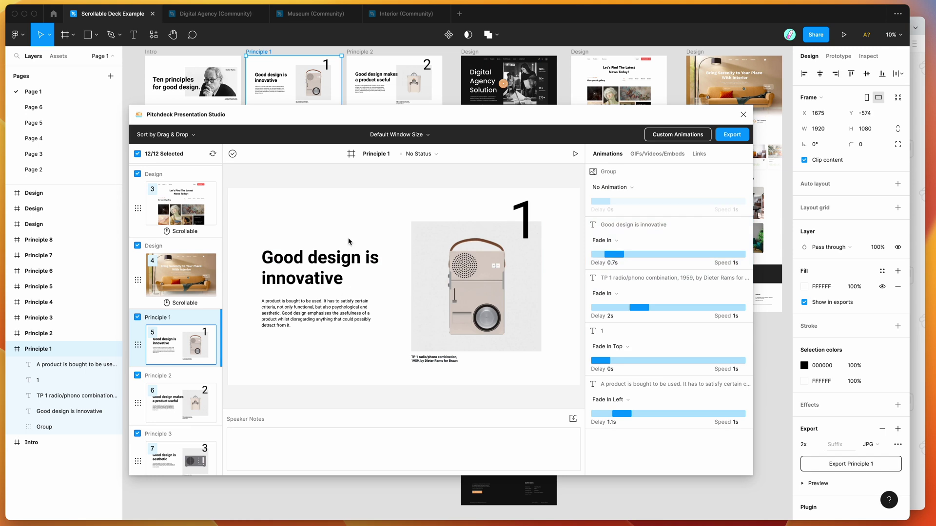
Preview the Intro slide, showing its Fade In animation with 0s delay and 2.7s speed
scroll(188, 208, "up", 5)
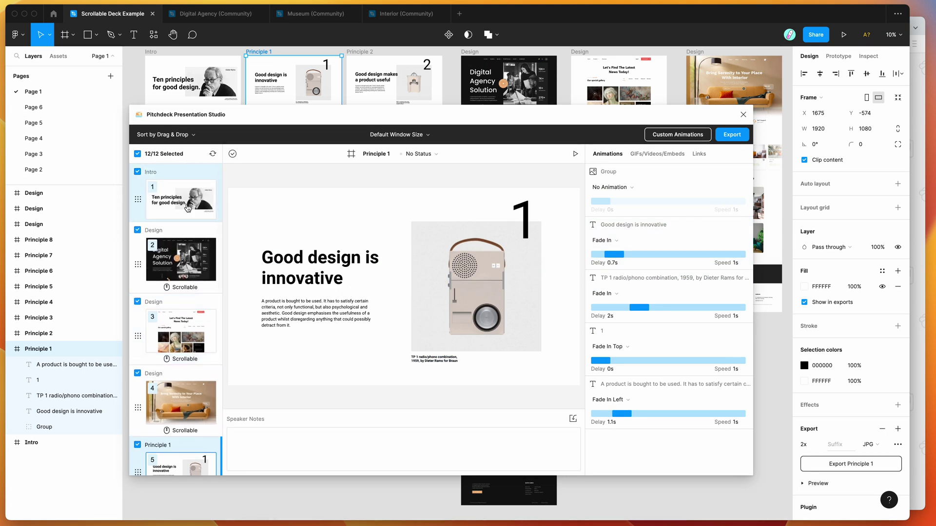
left_click(176, 205)
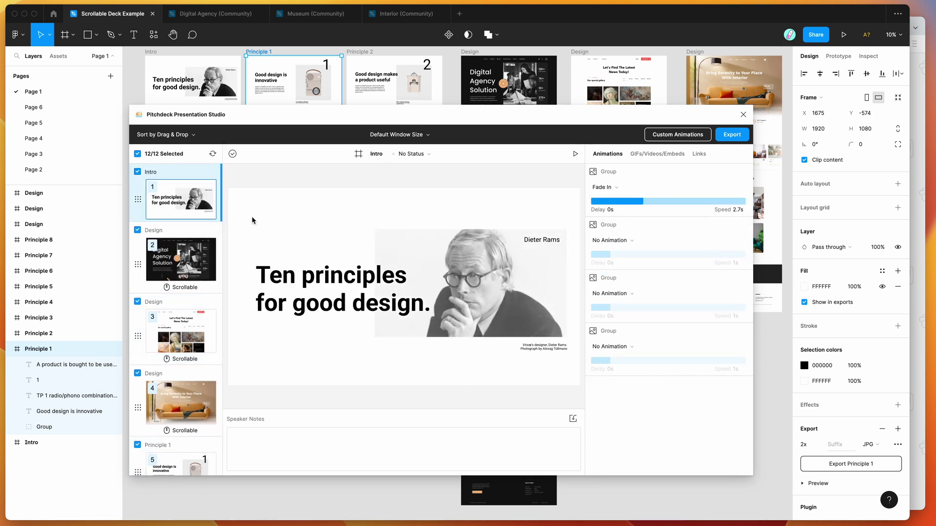
left_click_drag(433, 113, 455, 127)
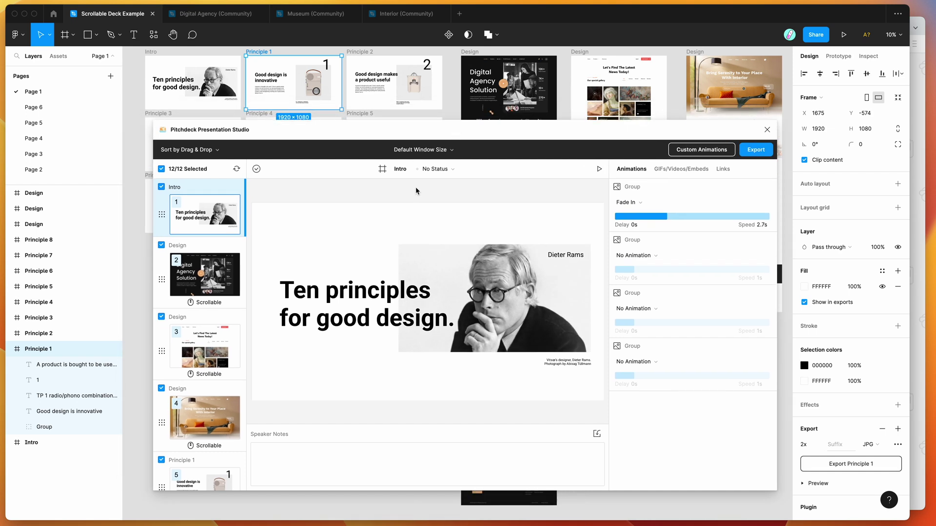
left_click(153, 54)
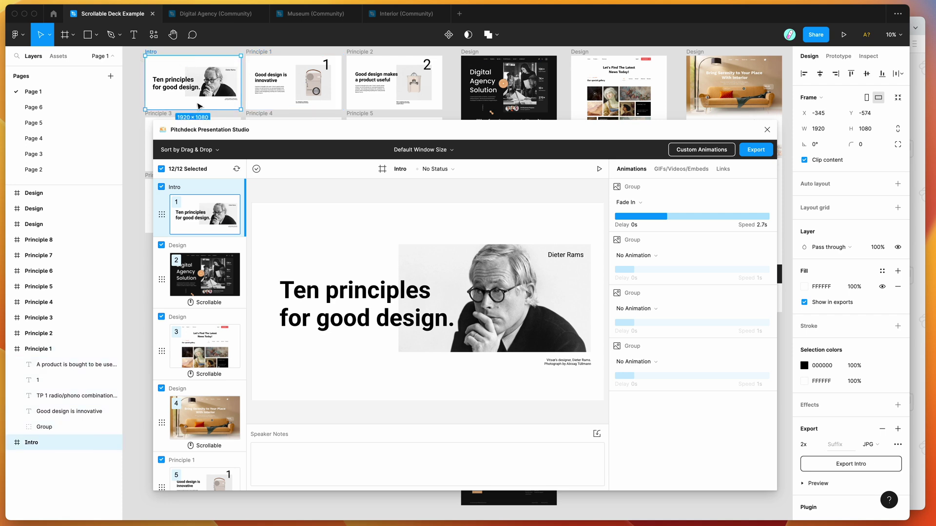
left_click_drag(274, 127, 233, 126)
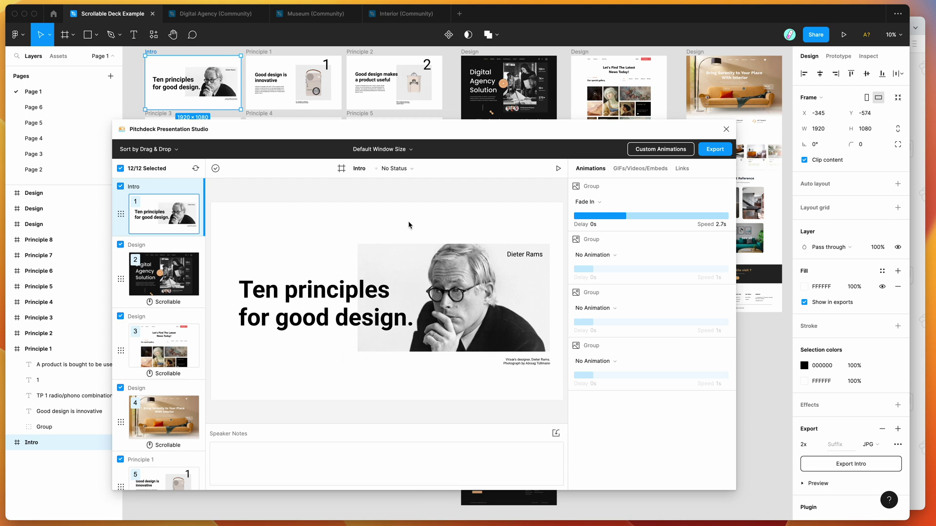
left_click_drag(408, 130, 438, 151)
scroll(437, 93, "right", 3)
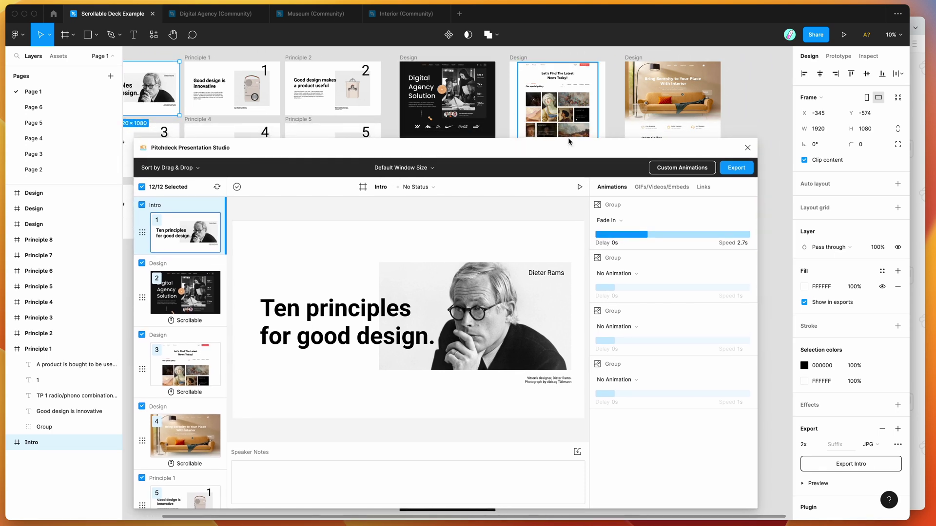
Load the interior website Design frame and scroll through the website slide previews, including the news slide
left_click(634, 59)
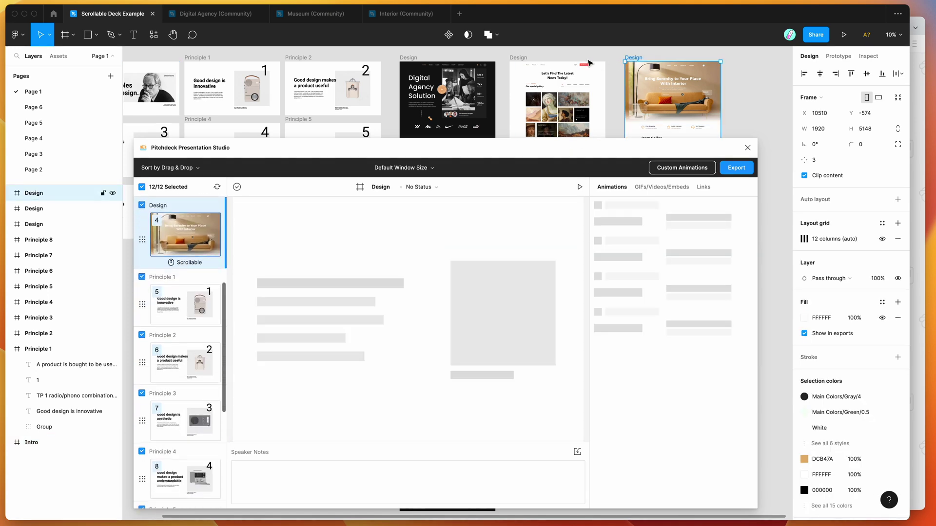
left_click_drag(532, 146, 454, 116)
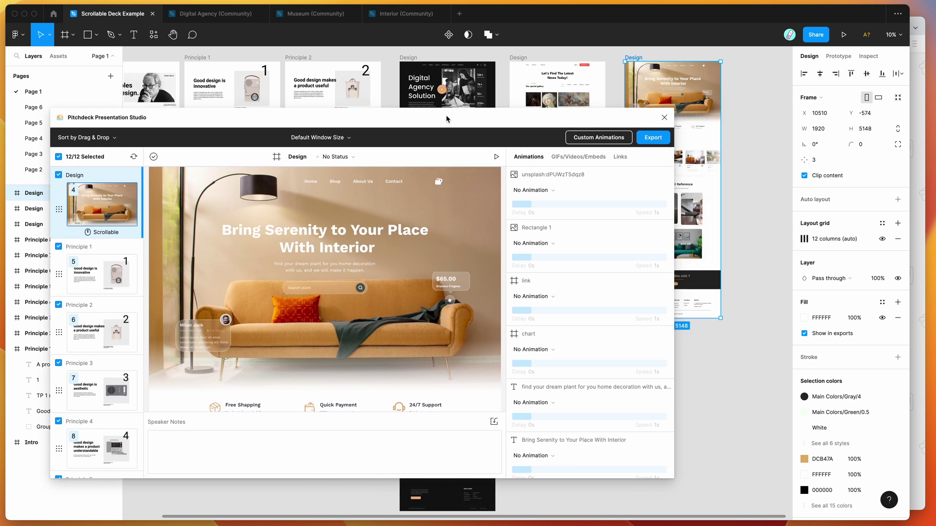
scroll(690, 124, "left", 2)
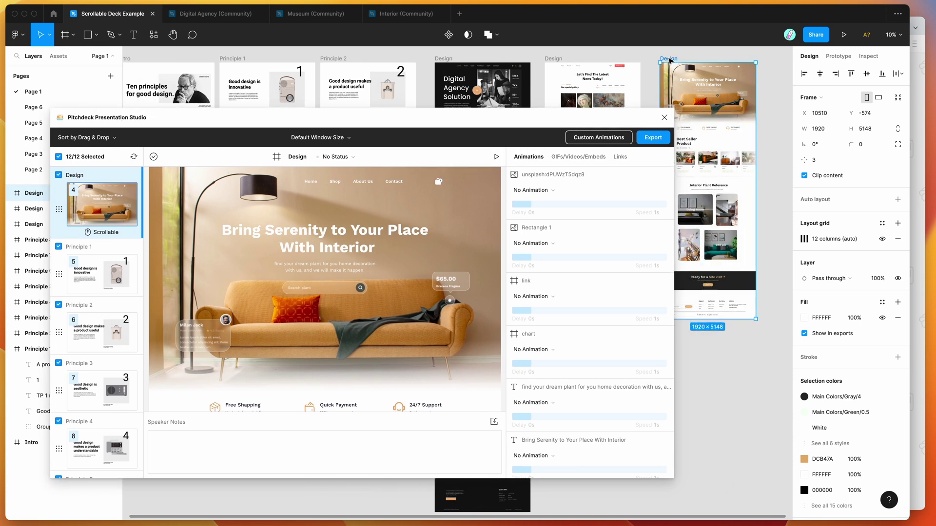
left_click_drag(525, 122, 621, 96)
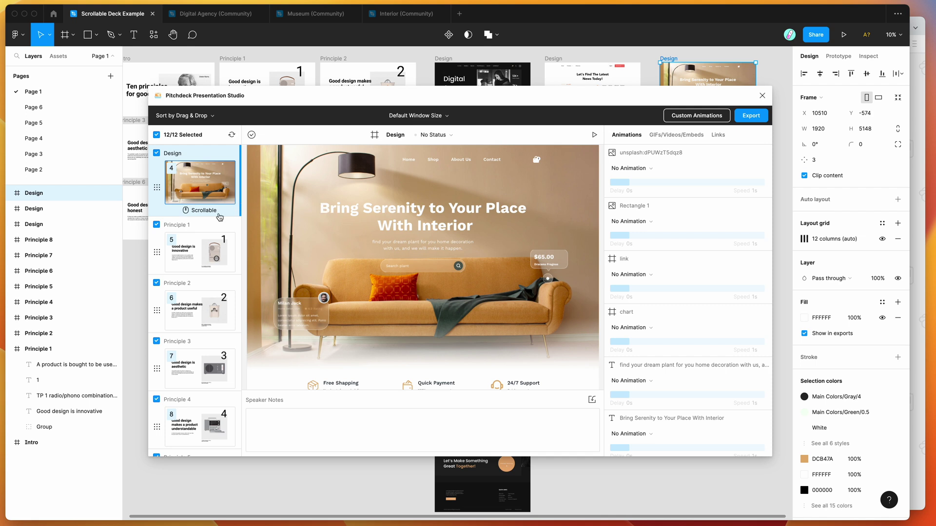
scroll(213, 217, "up", 3)
scroll(213, 217, "up", 2)
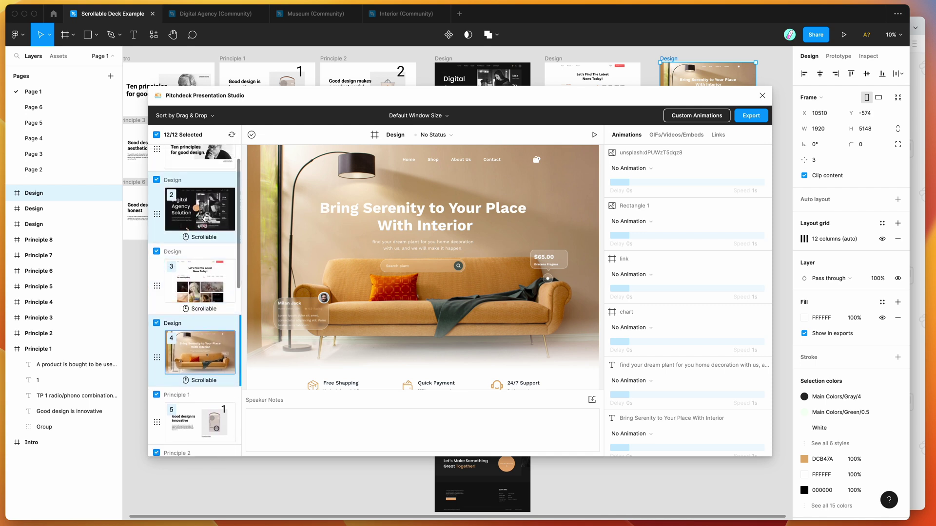
scroll(340, 274, "down", 5)
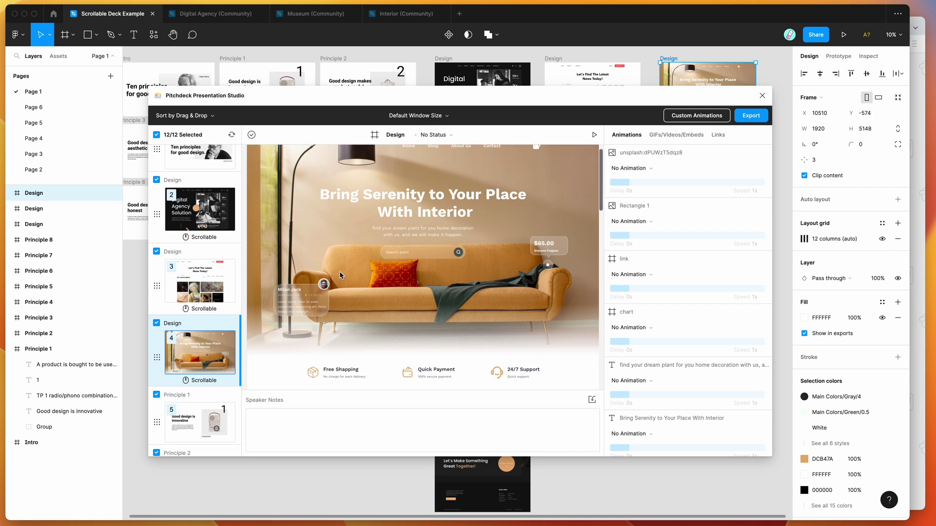
scroll(340, 276, "down", 6)
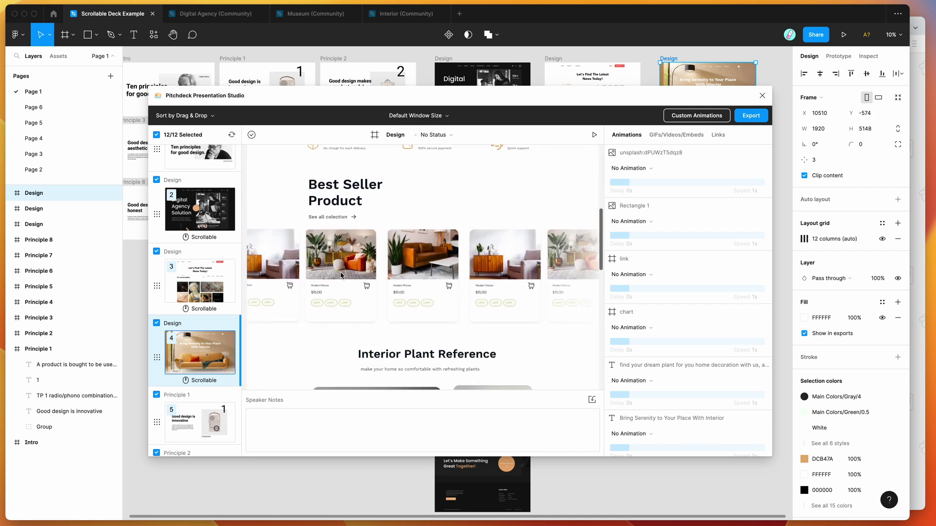
scroll(339, 263, "down", 6)
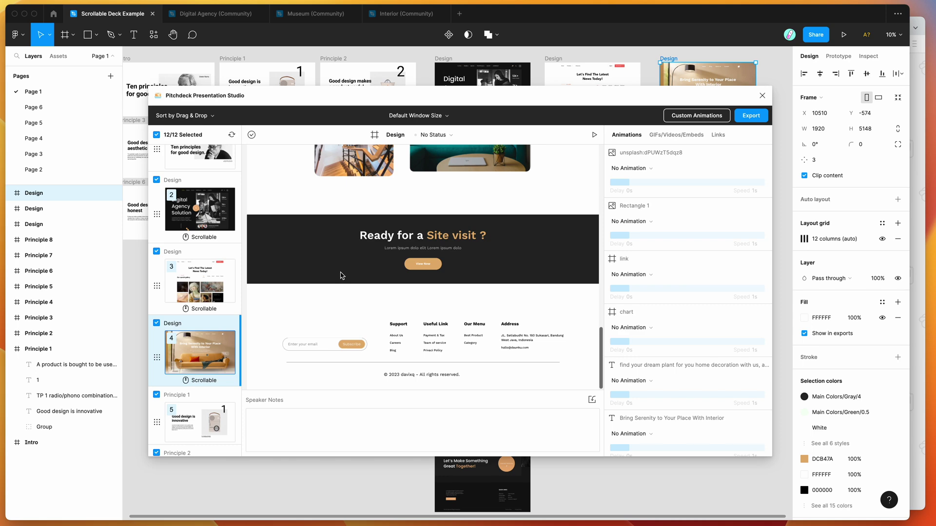
scroll(335, 252, "up", 5)
key("Up")
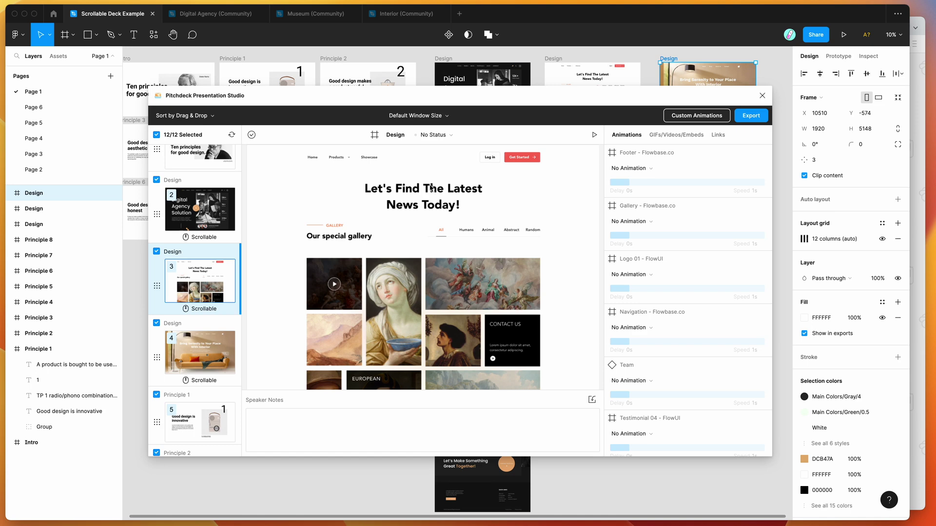
scroll(385, 207, "down", 15)
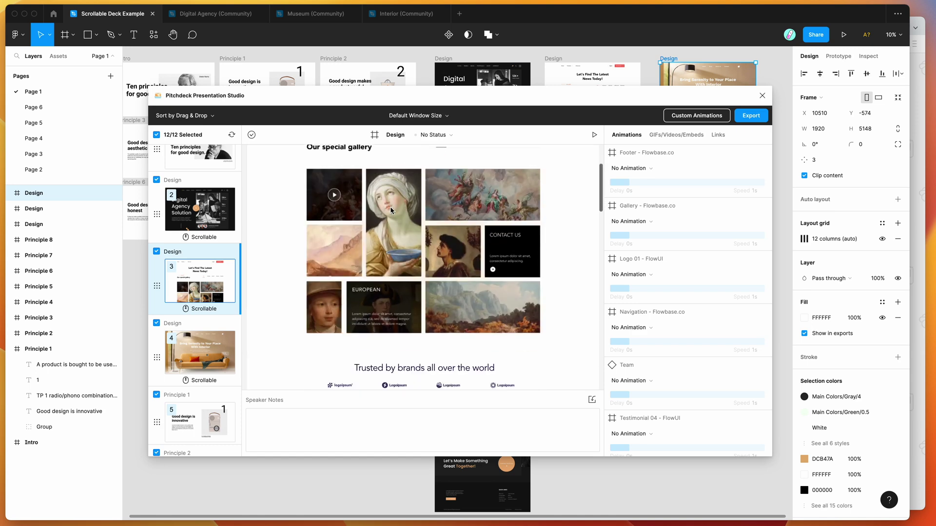
scroll(390, 210, "down", 5)
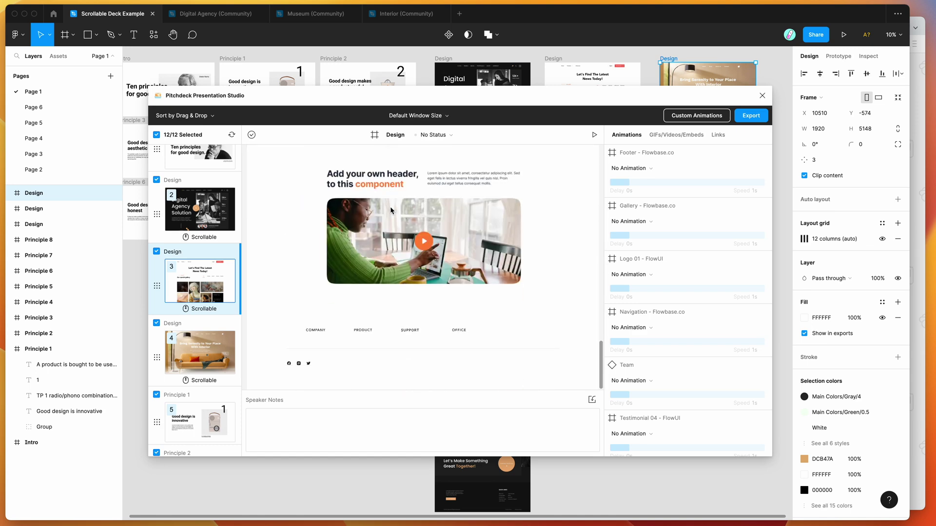
scroll(390, 211, "up", 10)
scroll(390, 210, "up", 15)
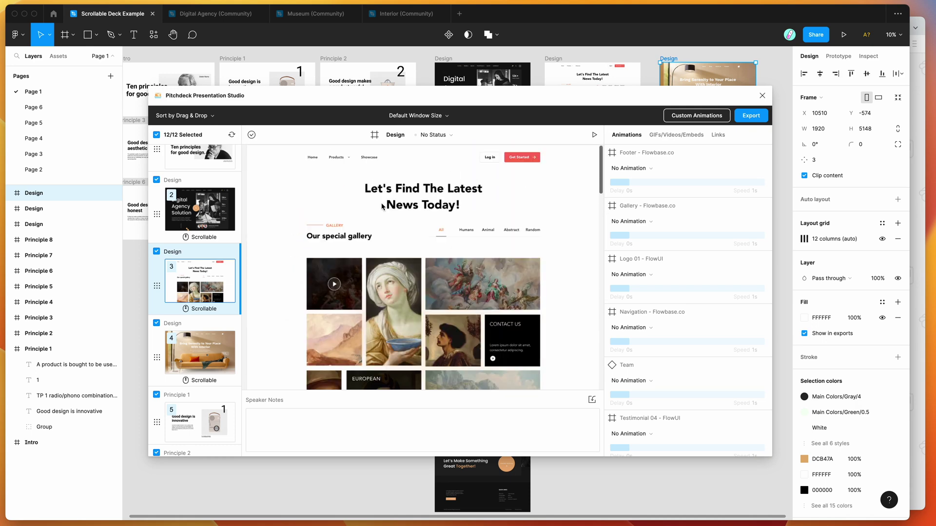
Preview the scrollable Digital Agency Solution design slide, whose sections use No Animation
left_click(212, 207)
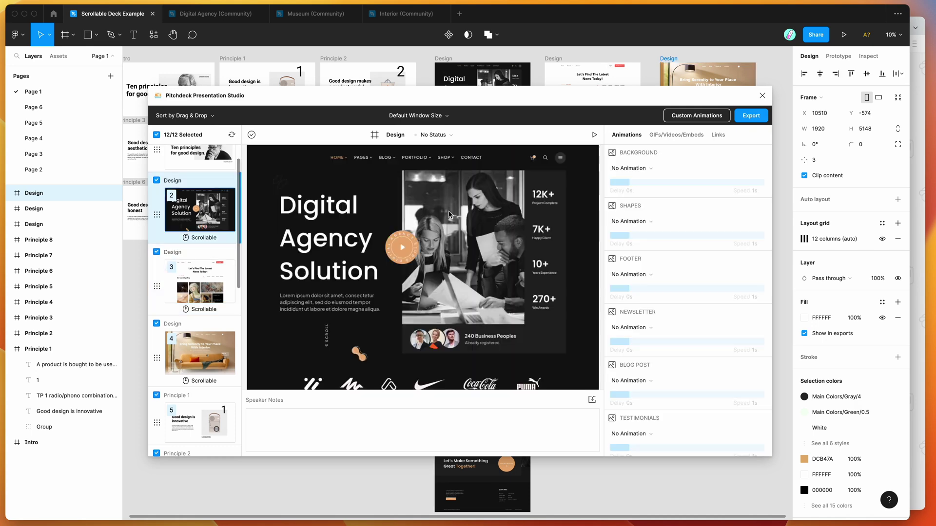
scroll(441, 236, "down", 5)
scroll(441, 235, "up", 5)
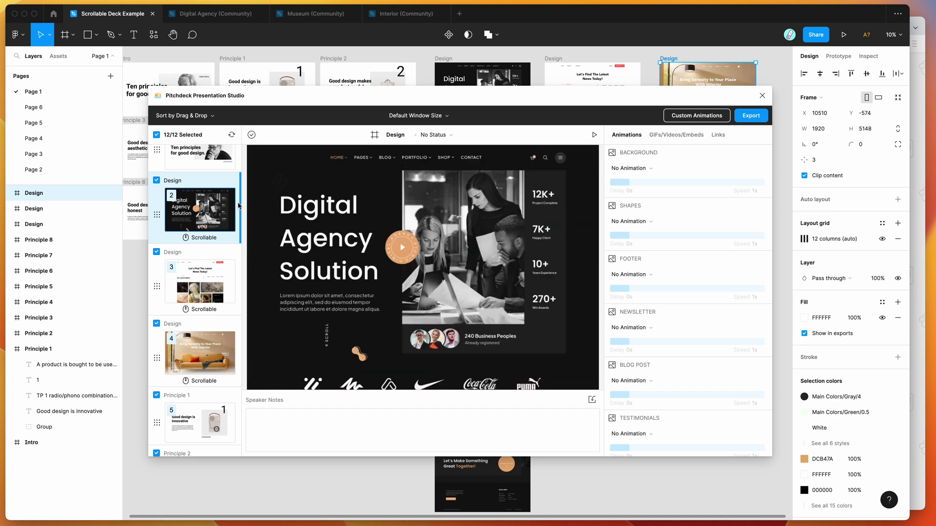
scroll(219, 206, "up", 2)
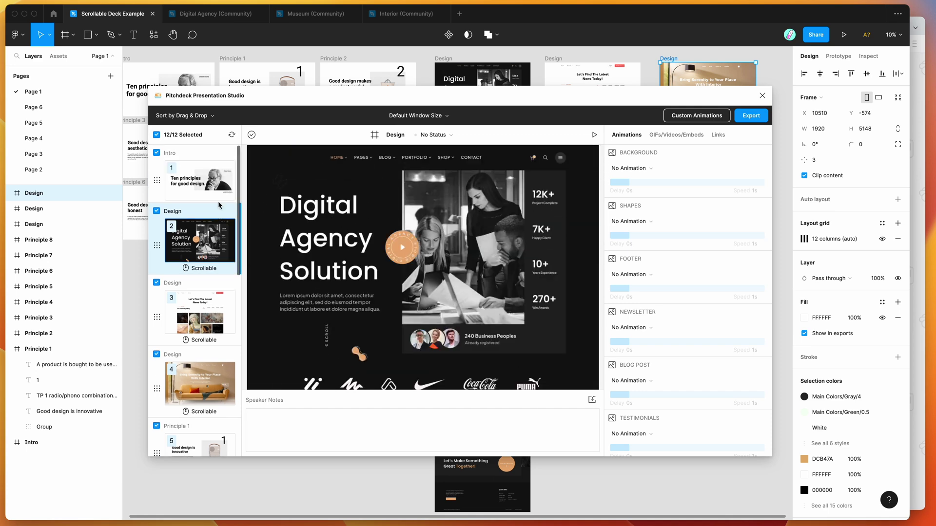
Open the Export settings and choose the Pitchdeck Presentation (Web URL) format
left_click(751, 116)
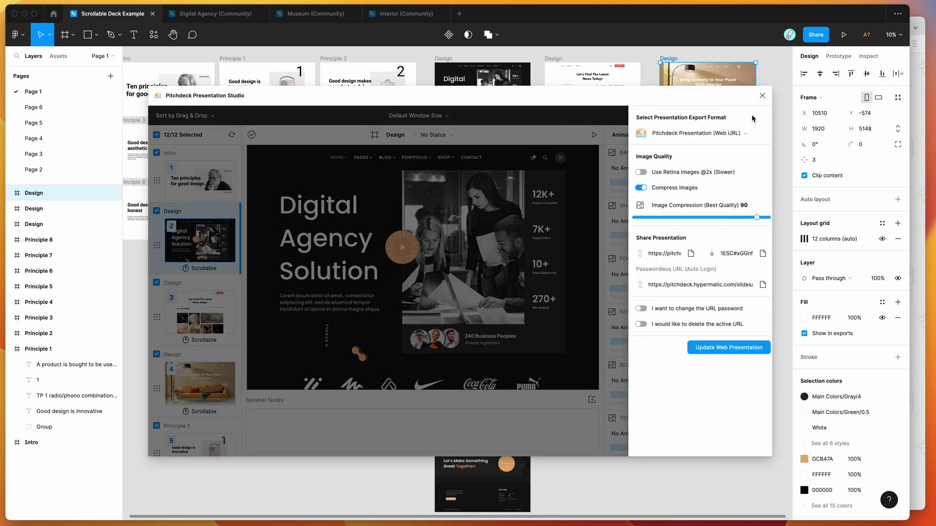
left_click(690, 137)
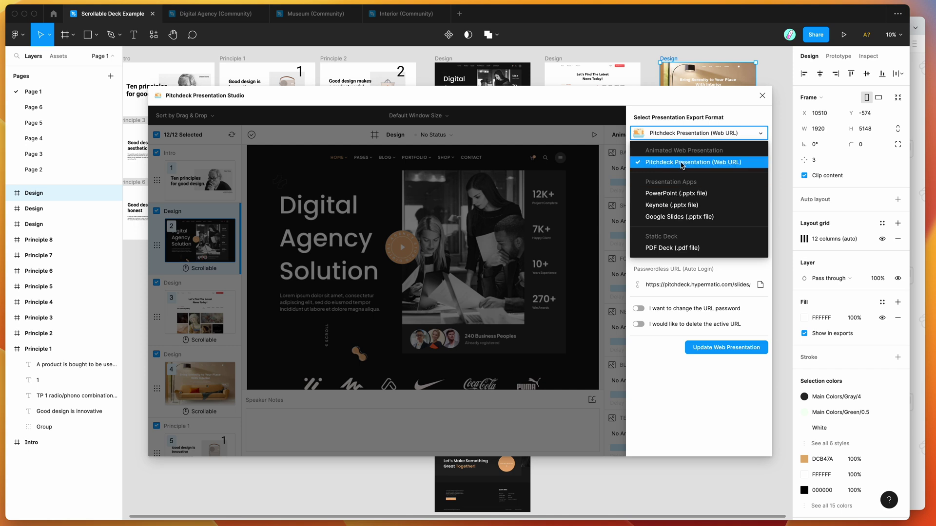
left_click(675, 163)
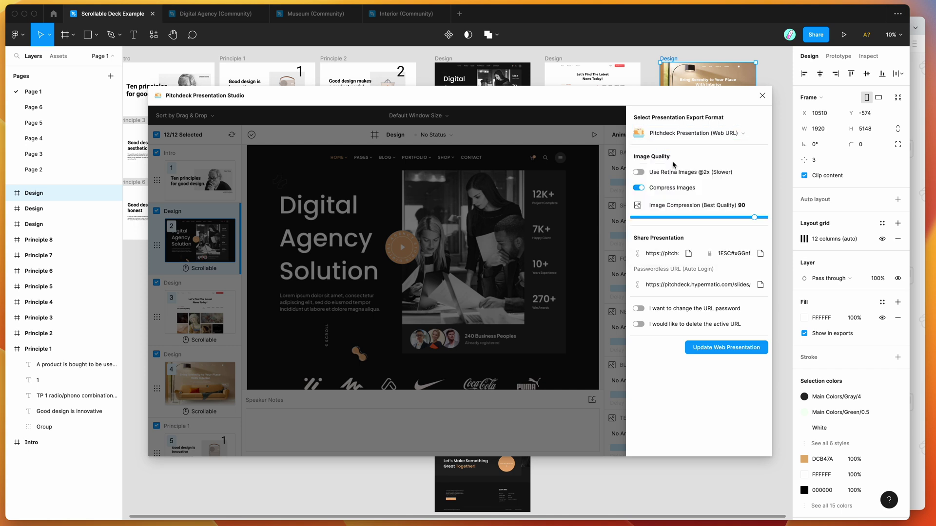
left_click_drag(677, 103, 666, 96)
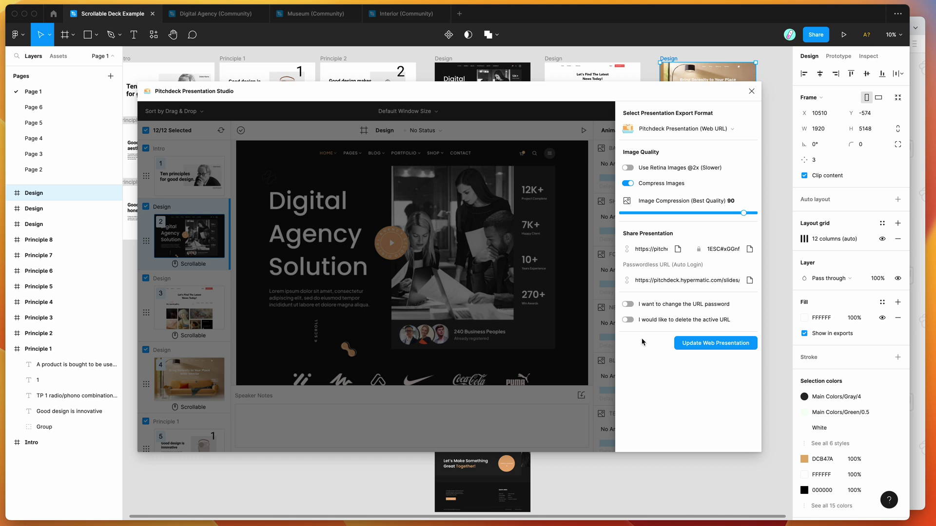
Publish the deck with Update Web Presentation and copy the passwordless URL to the clipboard
left_click(708, 345)
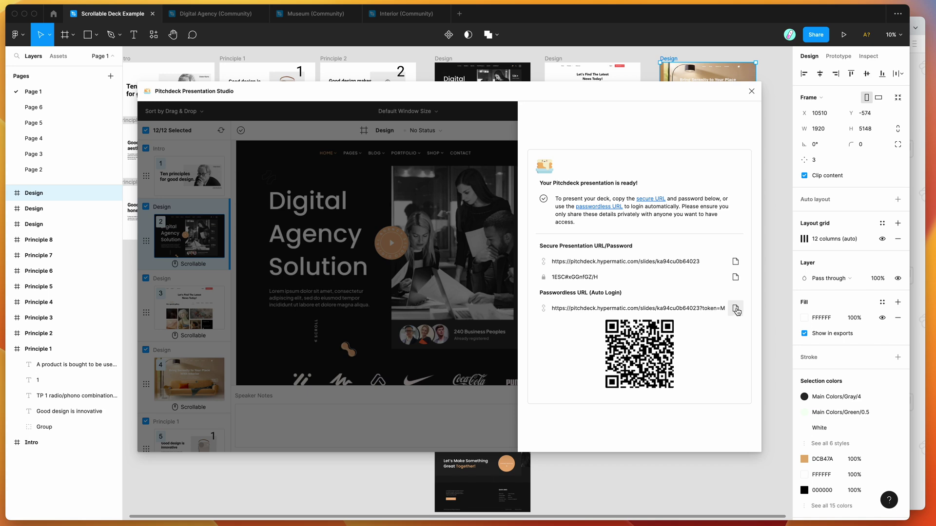
left_click(736, 310)
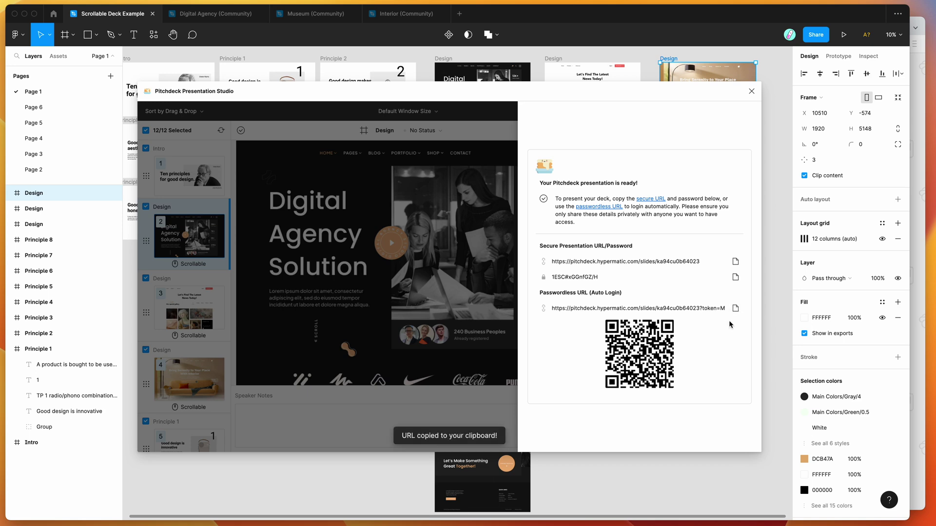
left_click(916, 327)
Load the copied passwordless presentation link in the browser's address bar
left_click(466, 44)
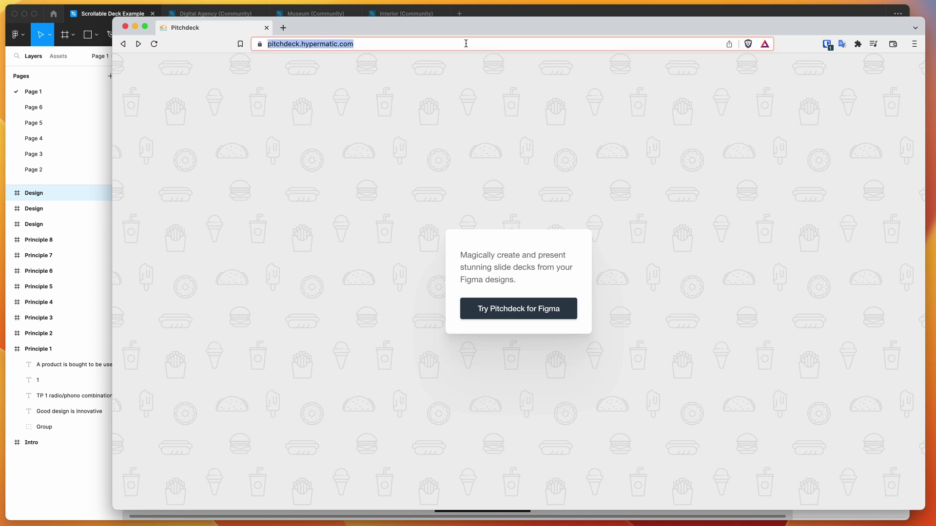
key("super+v")
key("Return")
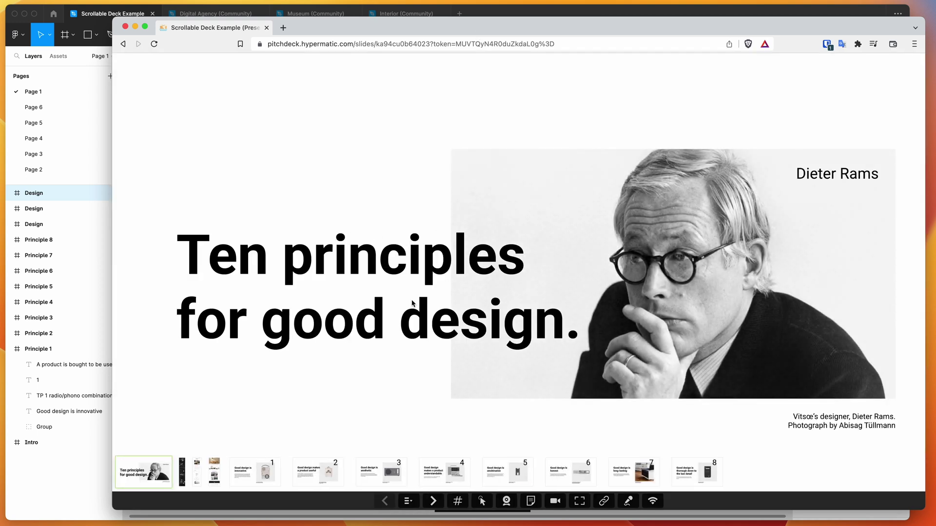
Step through slides 2 and 3 to the scrollable Digital Agency Solution slide
left_click(317, 471)
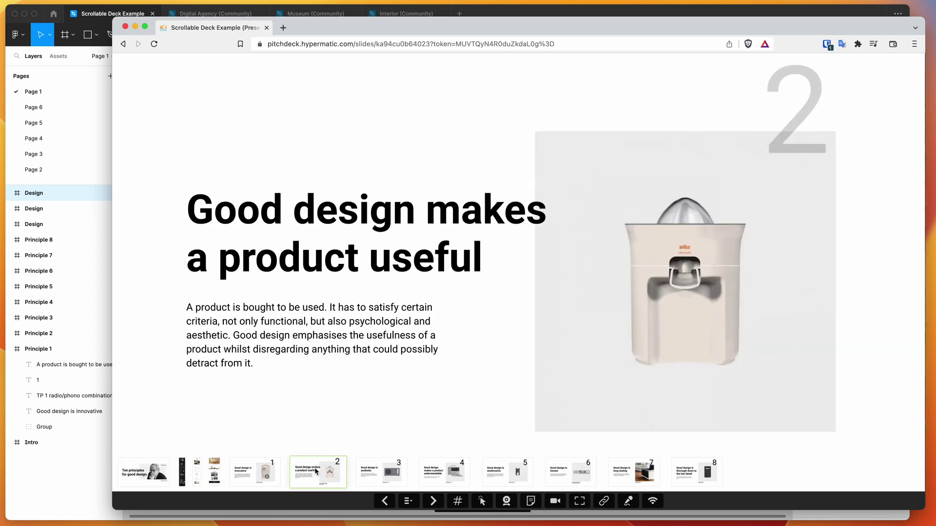
left_click(388, 473)
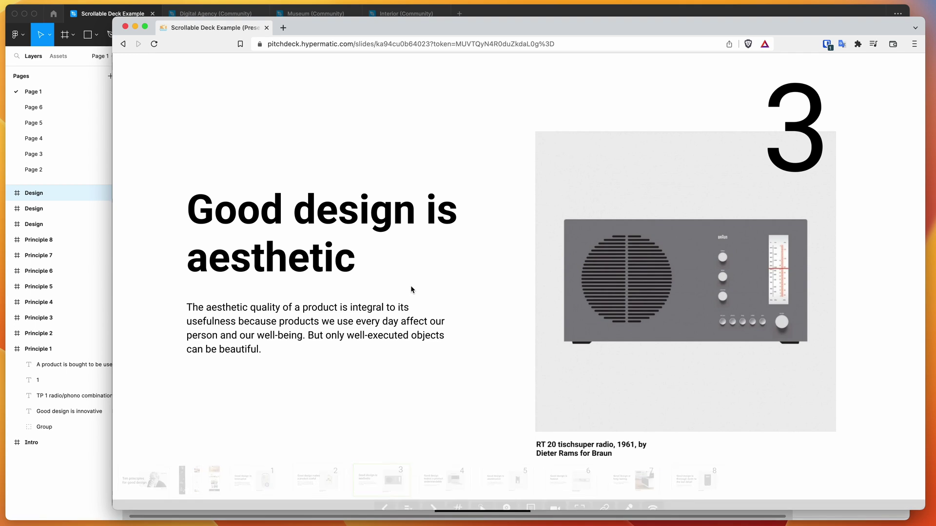
mouse_move(262, 485)
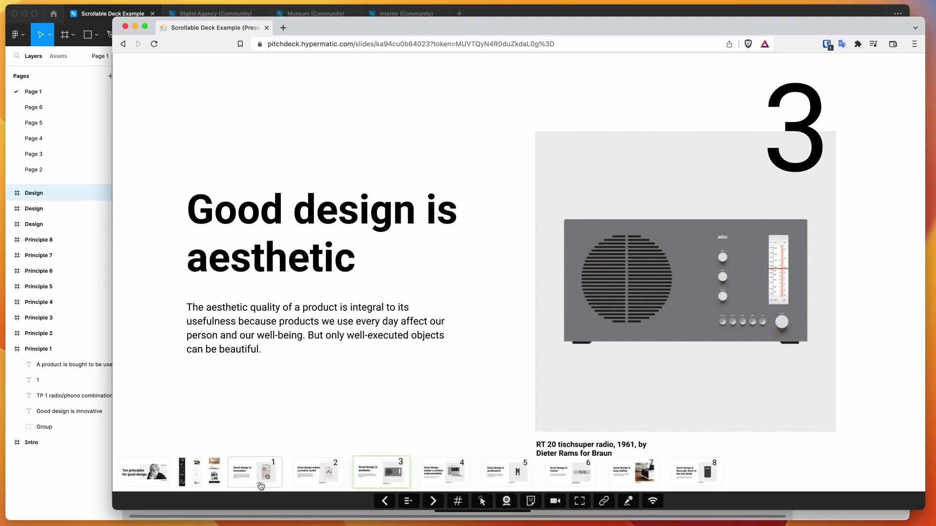
left_click(182, 478)
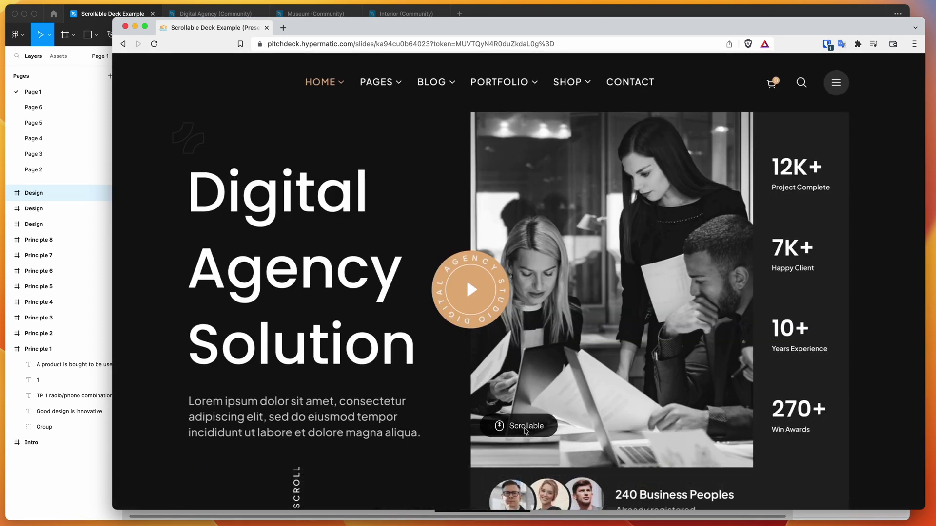
Scroll down through the Digital Agency Solution website slide and partway back up
scroll(604, 381, "down", 8)
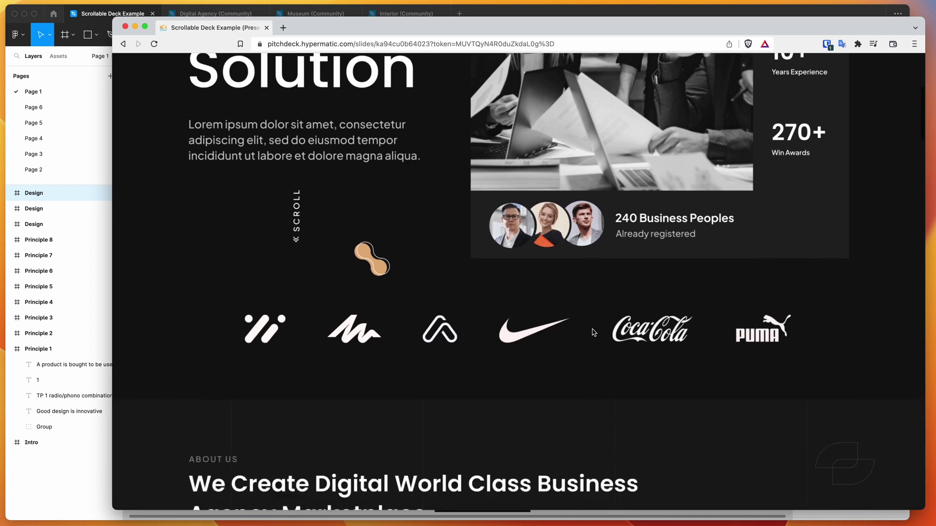
scroll(594, 333, "down", 13)
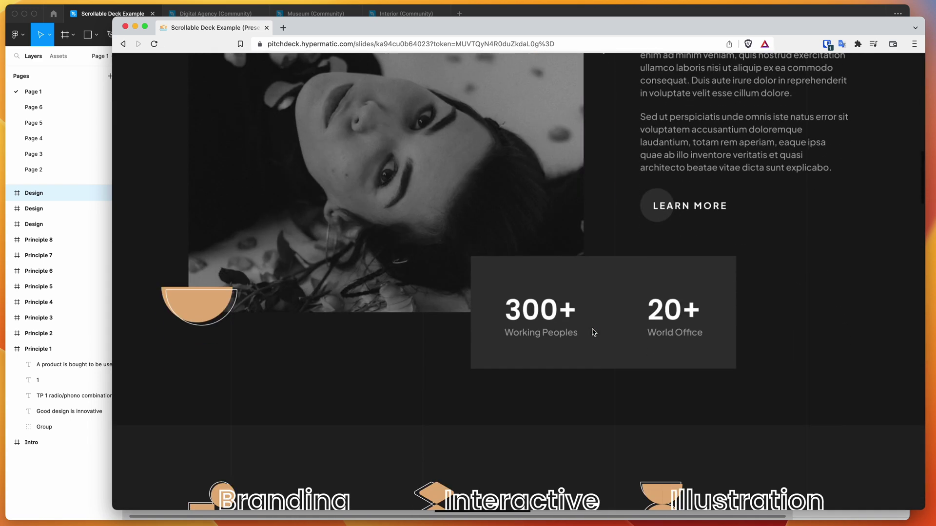
scroll(594, 332, "down", 12)
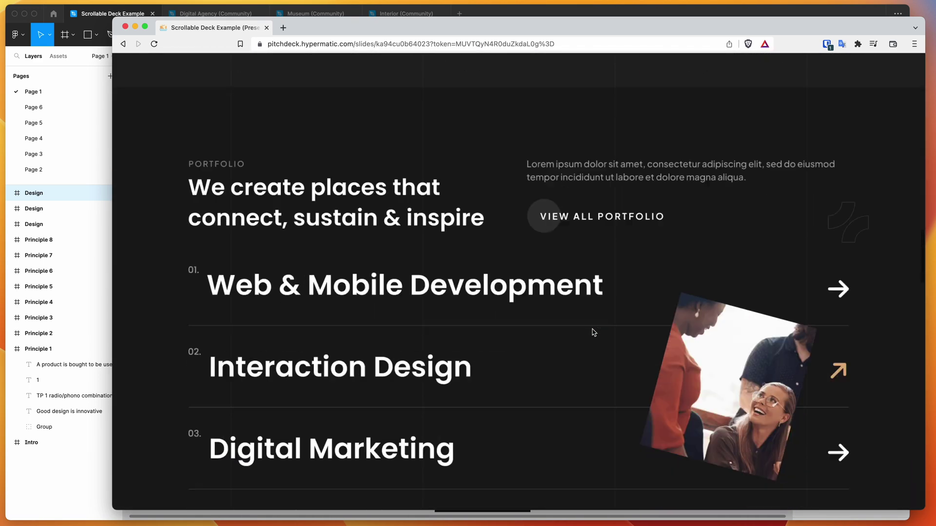
scroll(594, 332, "down", 8)
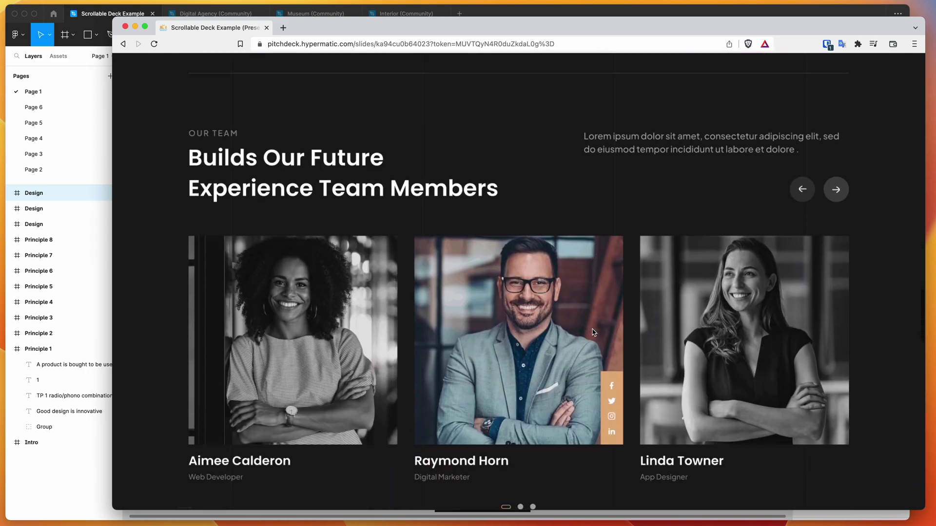
scroll(593, 332, "down", 15)
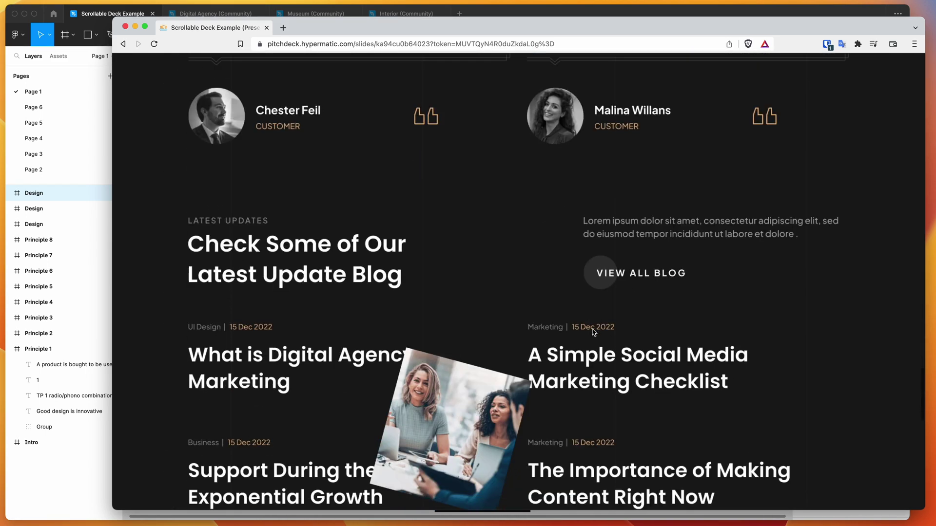
scroll(584, 325, "down", 10)
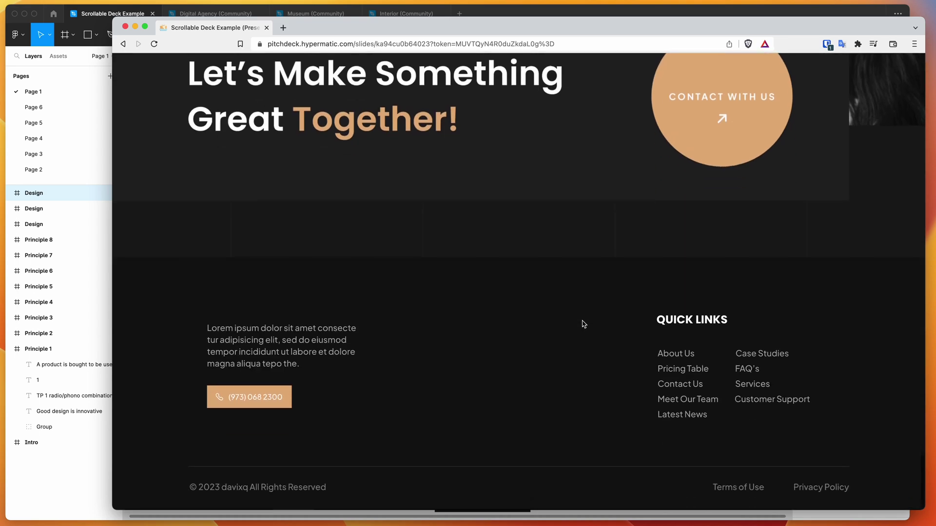
scroll(577, 309, "up", 20)
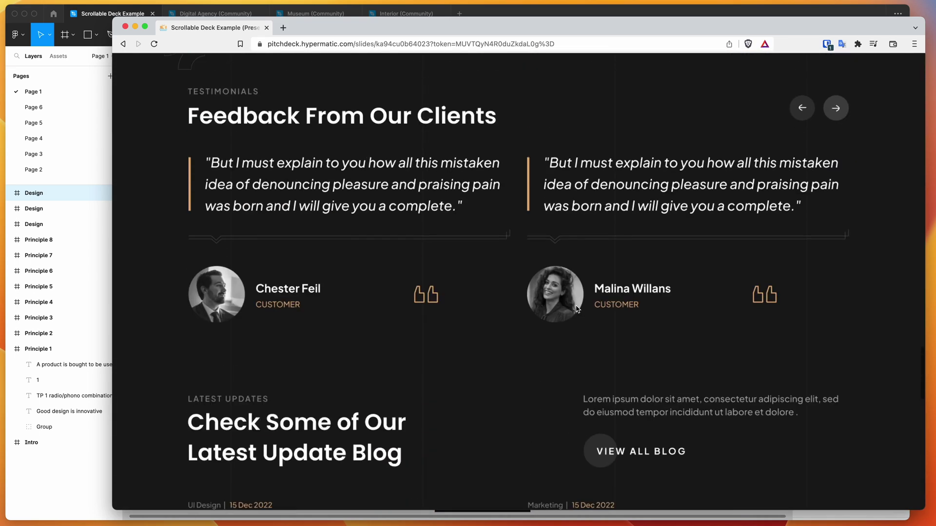
scroll(577, 309, "up", 20)
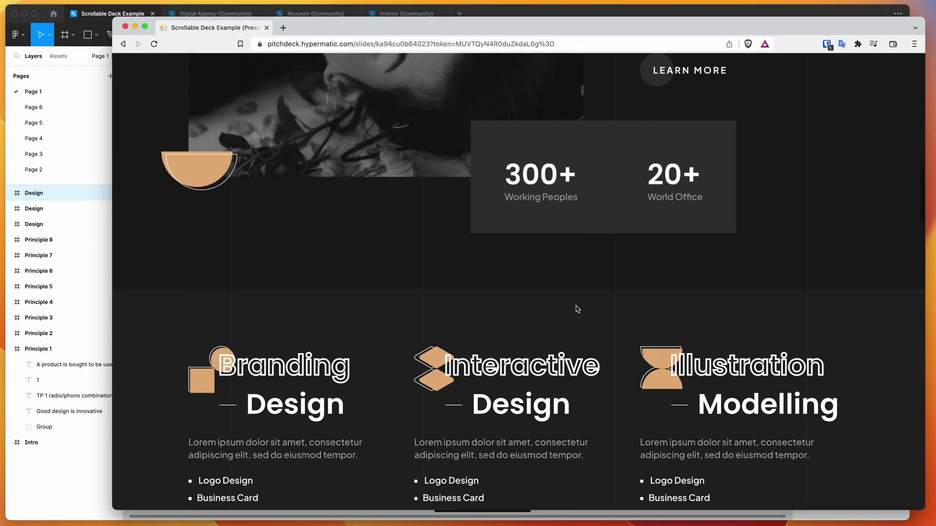
scroll(577, 309, "up", 10)
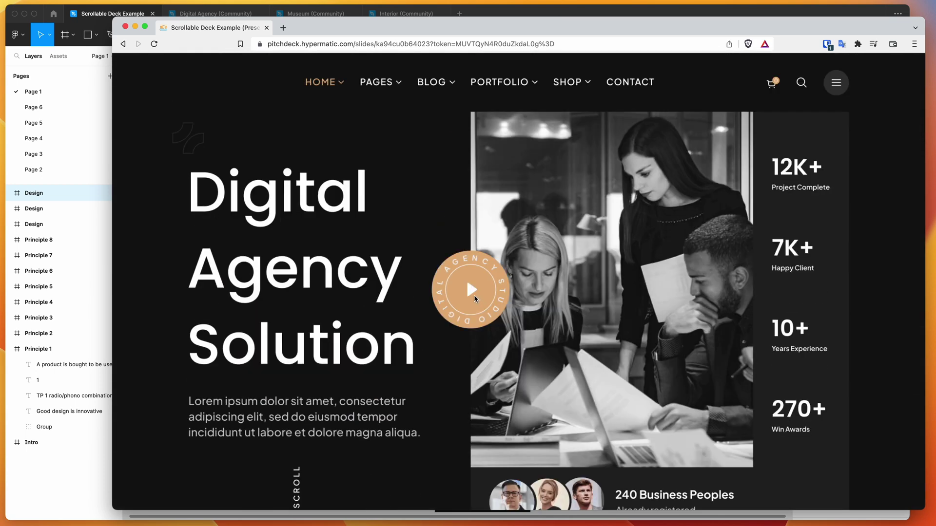
Switch to the 'Let's Find The Latest News Today!' slide and scroll to 'Let's See How it Works'
mouse_move(248, 494)
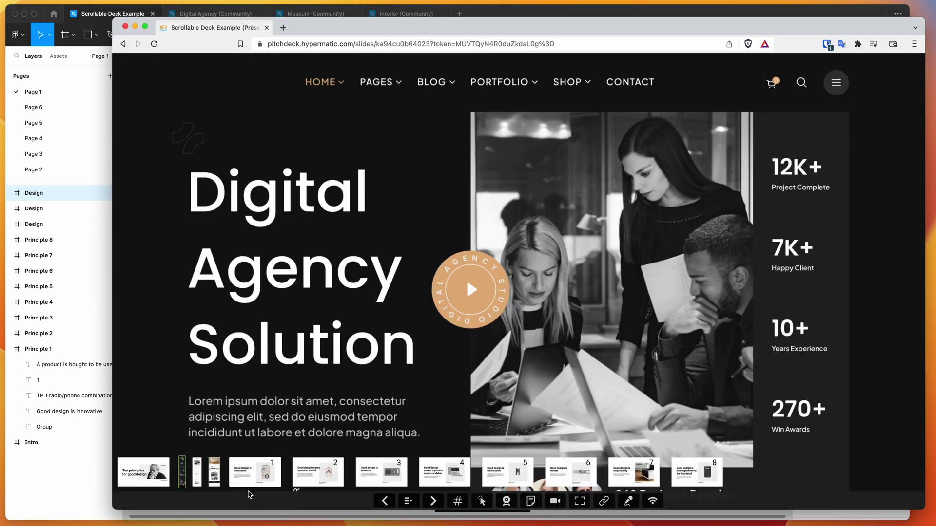
left_click(197, 479)
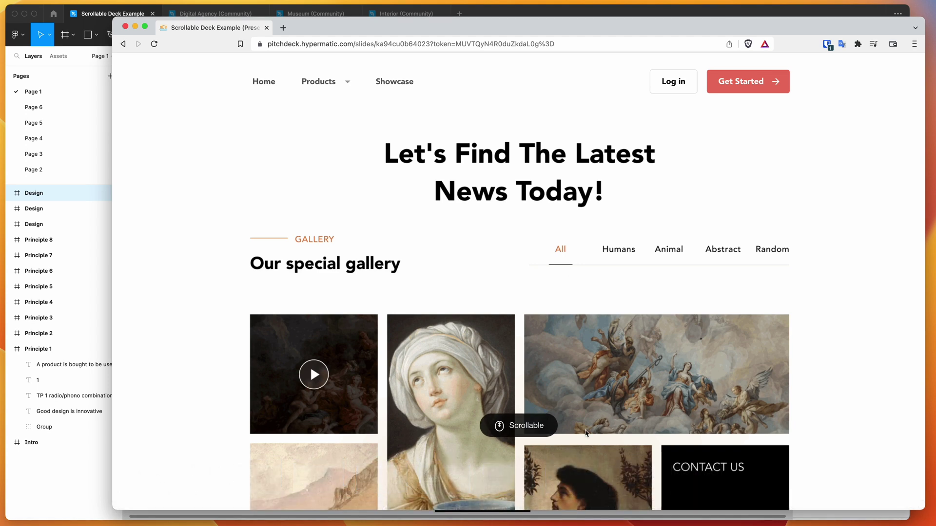
scroll(514, 371, "down", 10)
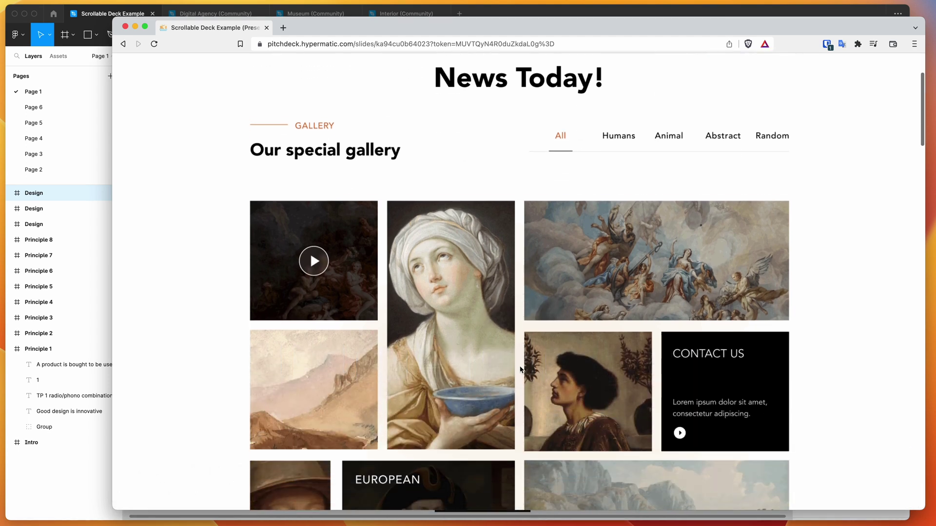
scroll(520, 370, "down", 12)
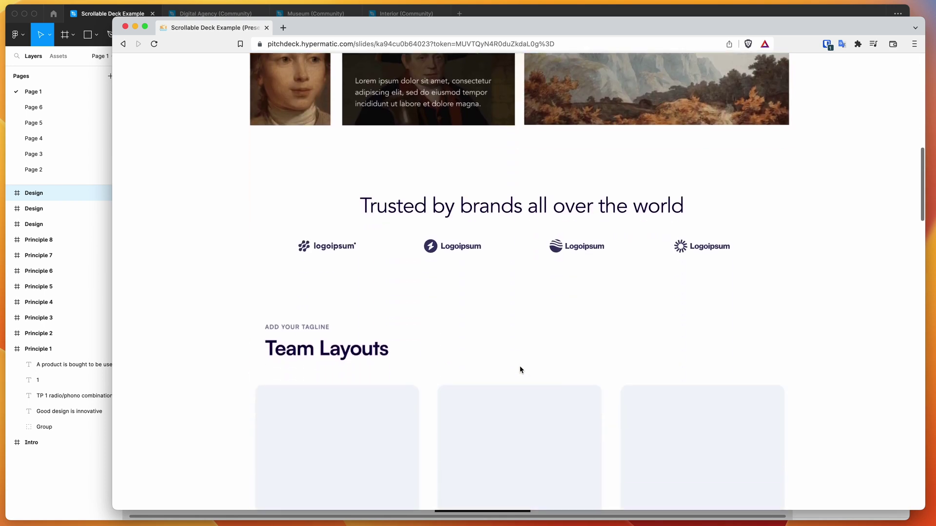
scroll(521, 370, "down", 14)
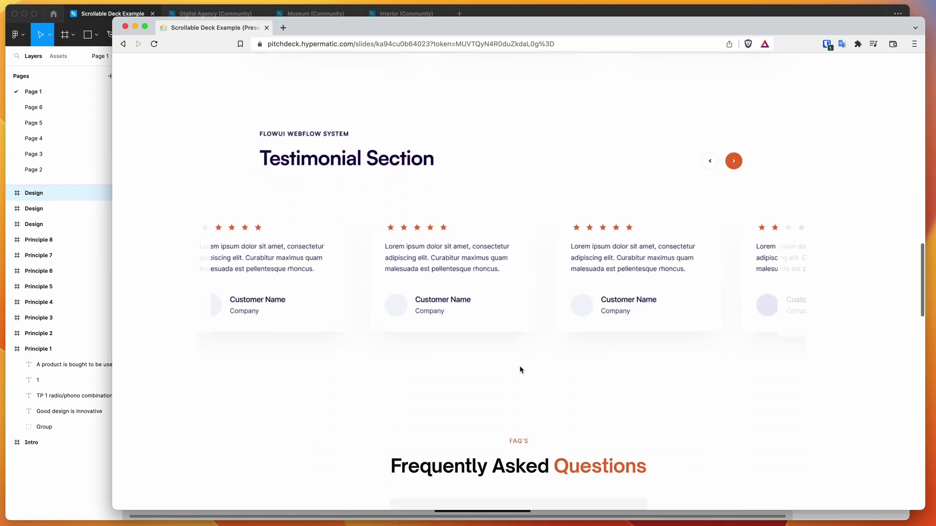
scroll(449, 360, "down", 4)
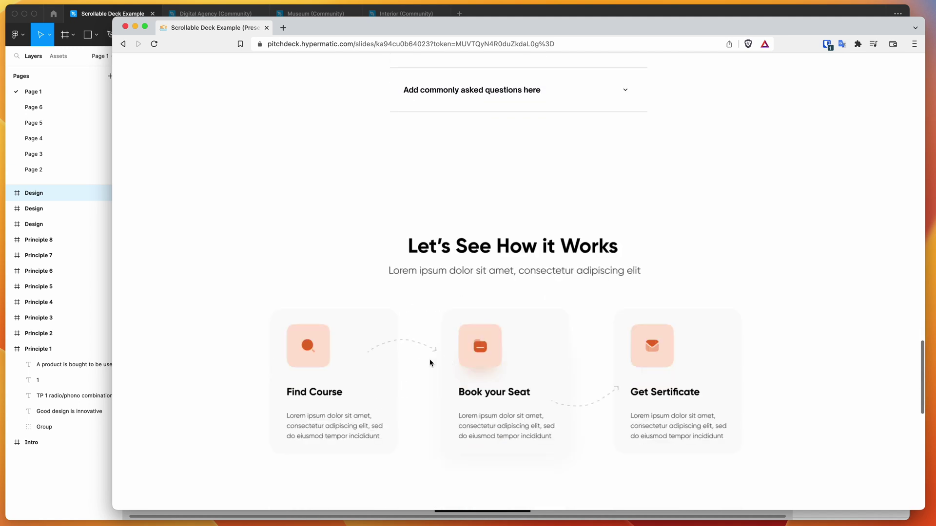
mouse_move(287, 476)
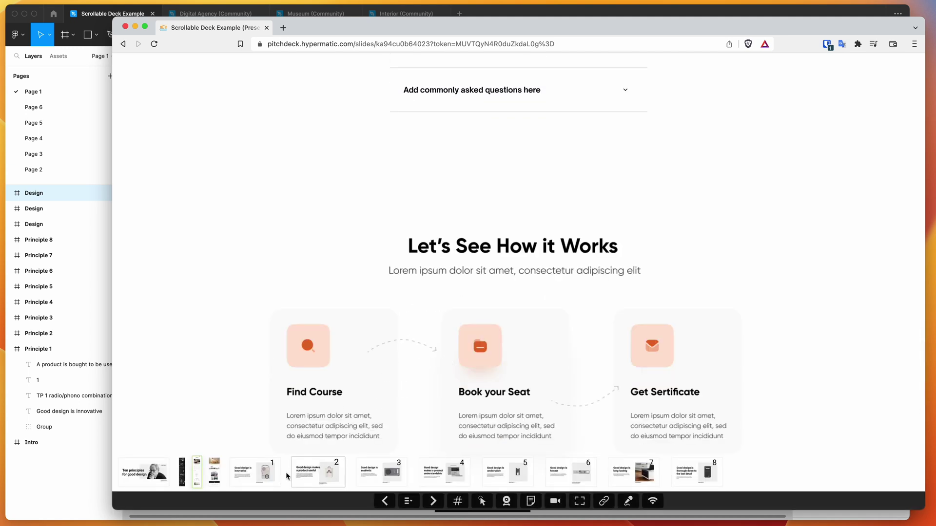
left_click(215, 478)
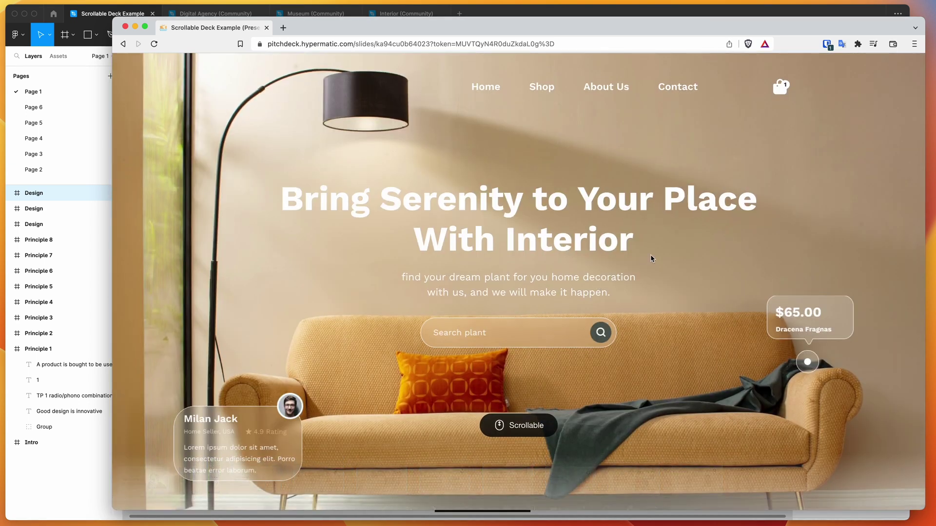
Scroll the Bring Serenity interior slide down to its footer and back to the top, then return to Figma
scroll(627, 362, "down", 4)
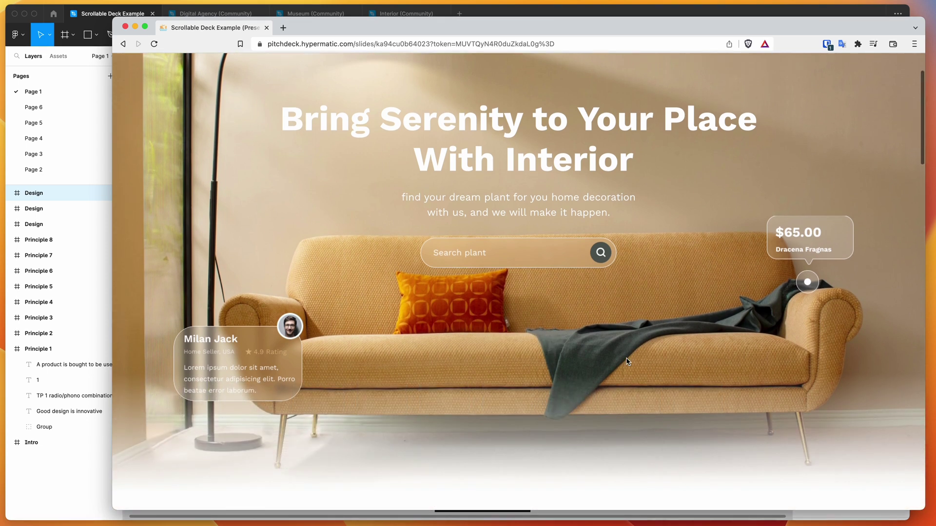
scroll(627, 361, "down", 10)
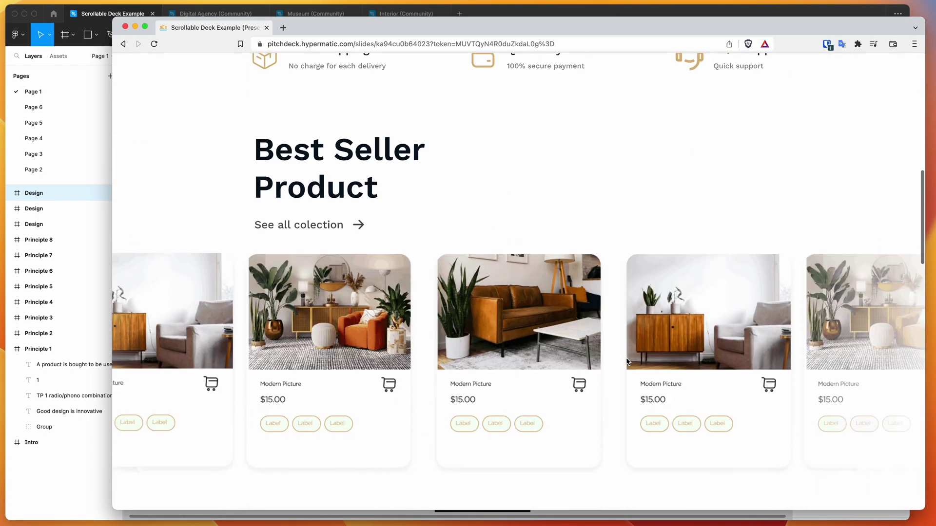
scroll(626, 362, "down", 18)
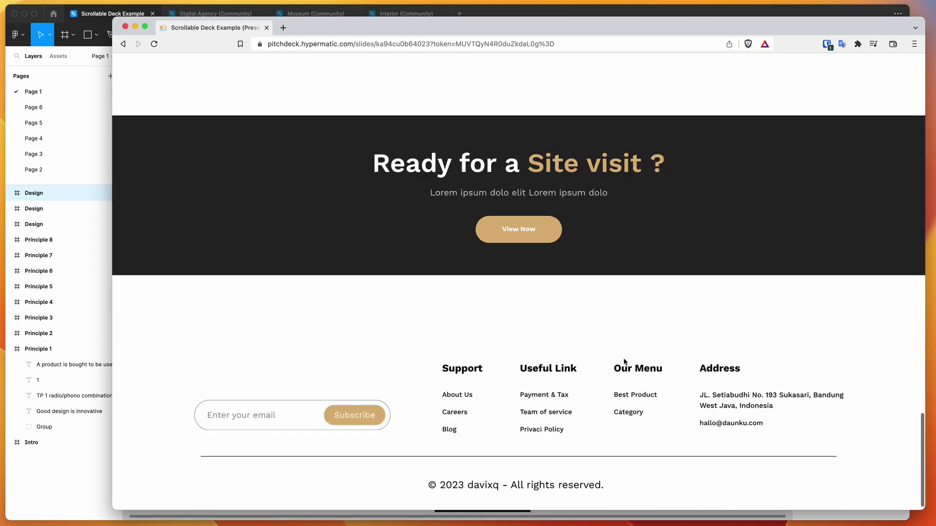
scroll(520, 290, "up", 7)
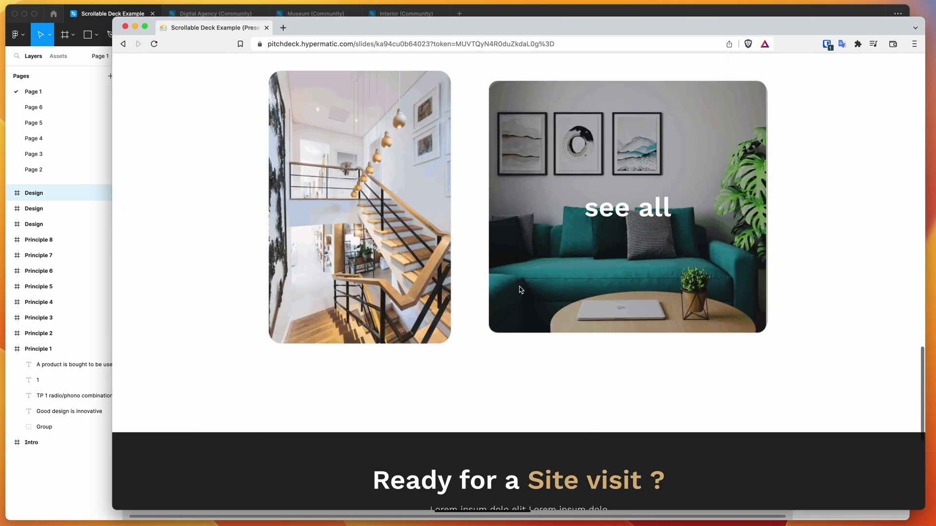
scroll(469, 293, "up", 3)
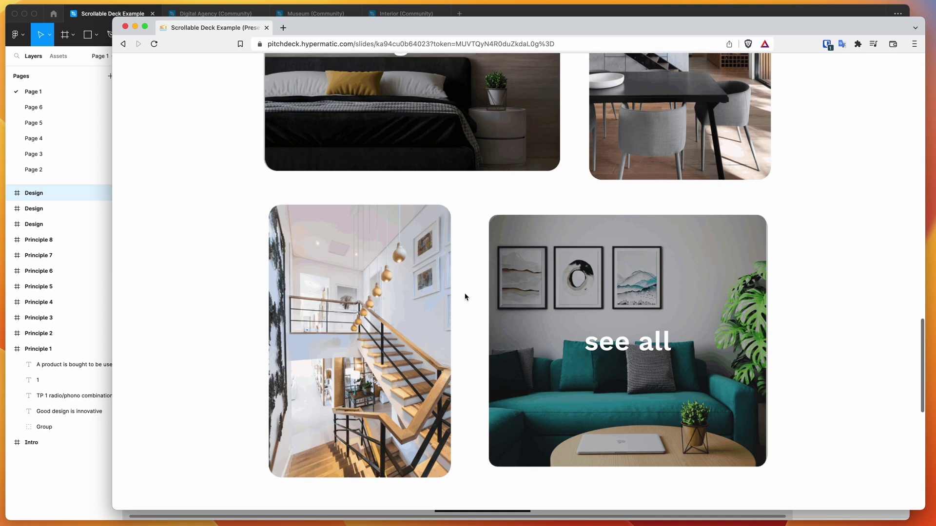
scroll(466, 297, "up", 5)
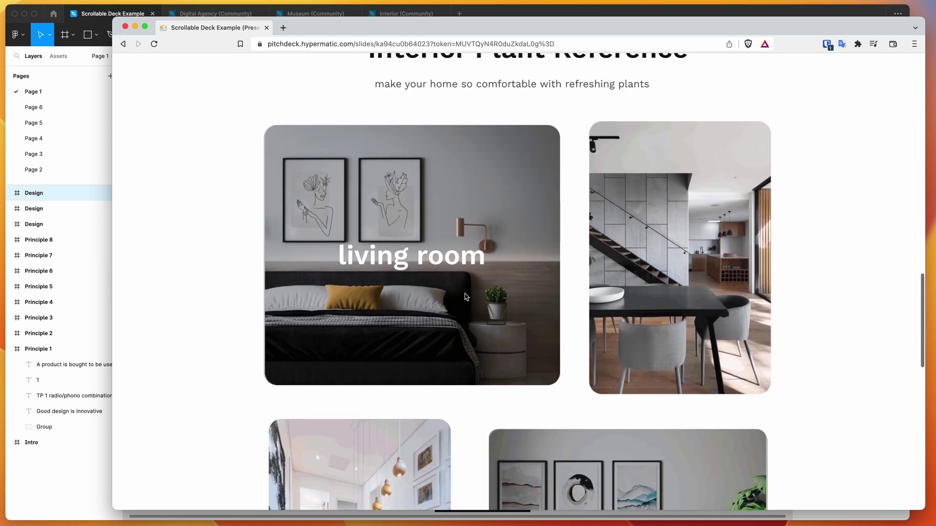
scroll(567, 291, "up", 4)
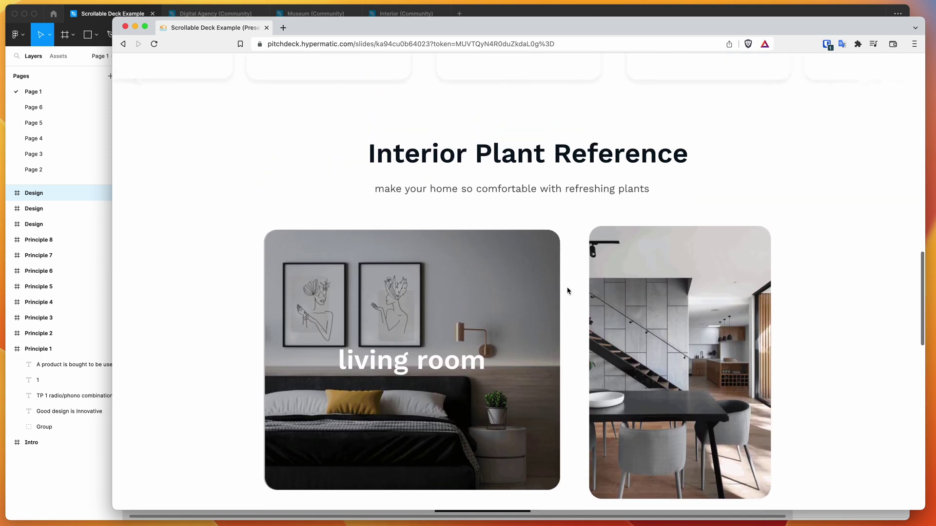
scroll(568, 291, "up", 15)
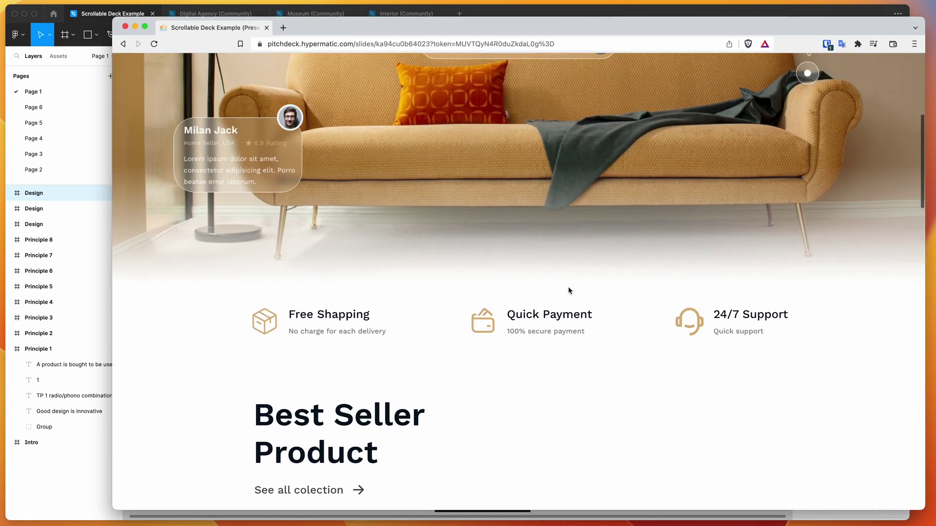
scroll(568, 291, "up", 2)
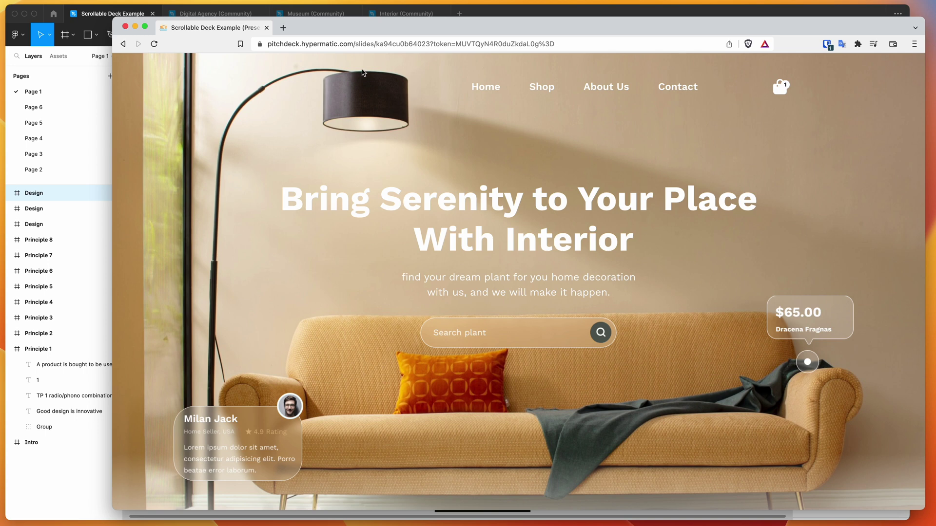
left_click(545, 13)
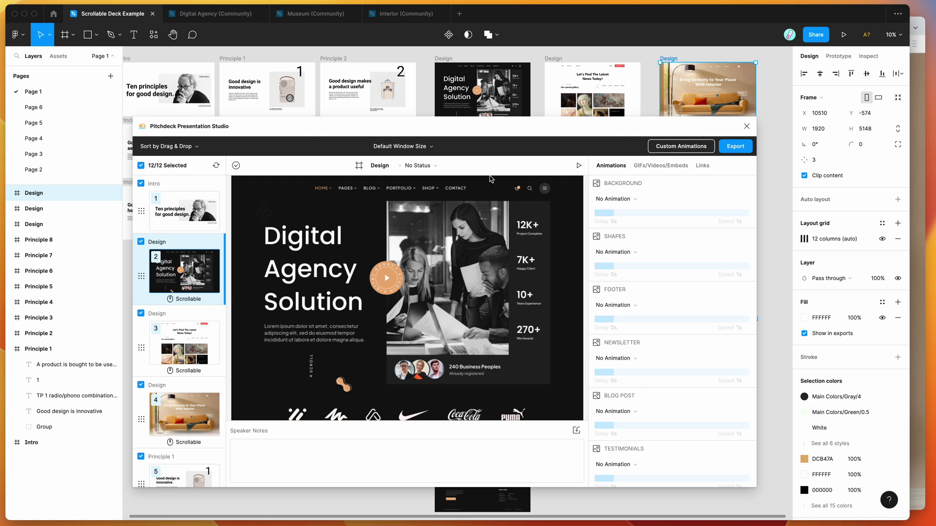
Move the Pitchdeck window aside and scroll the Digital Agency Solution slide preview to its footer and back
mouse_move(507, 129)
left_mouse_down()
mouse_move(485, 145)
mouse_move(513, 140)
left_mouse_up()
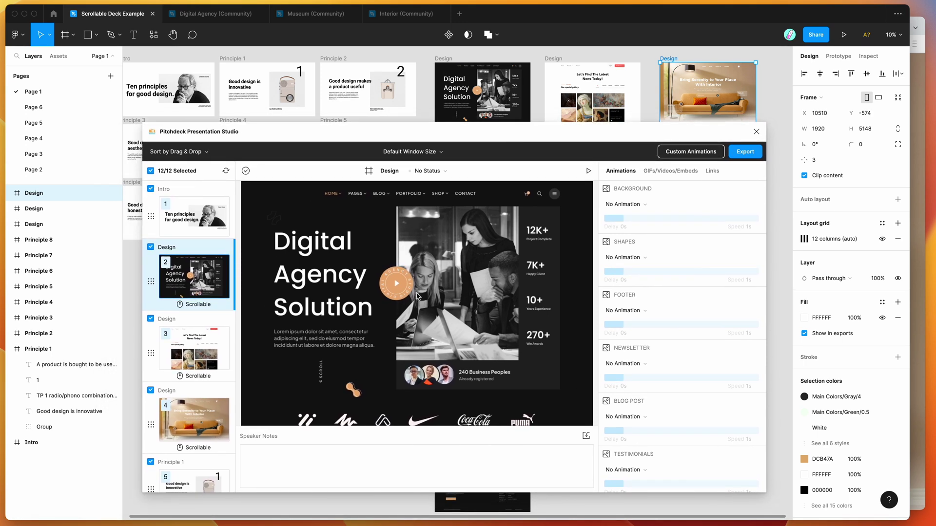
scroll(422, 100, "left", 2)
scroll(422, 99, "down", 1)
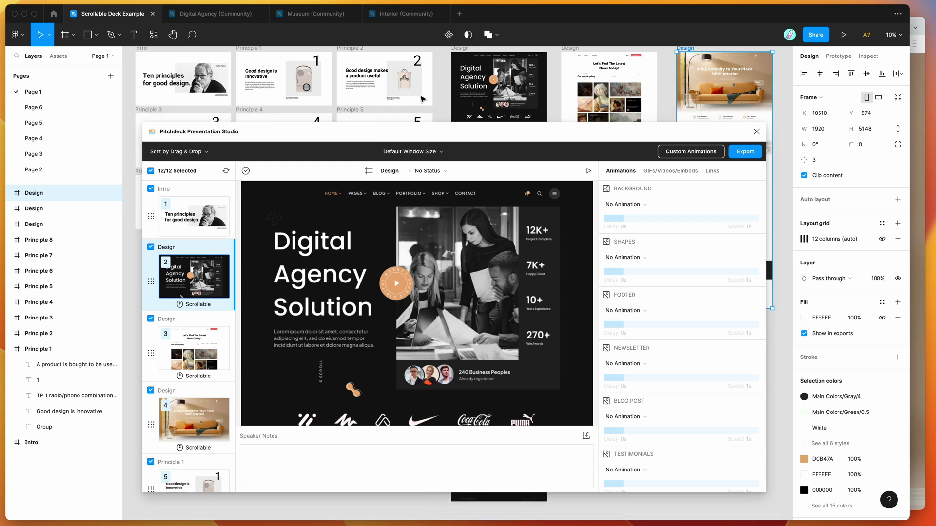
scroll(422, 100, "up", 2)
scroll(422, 99, "left", 1)
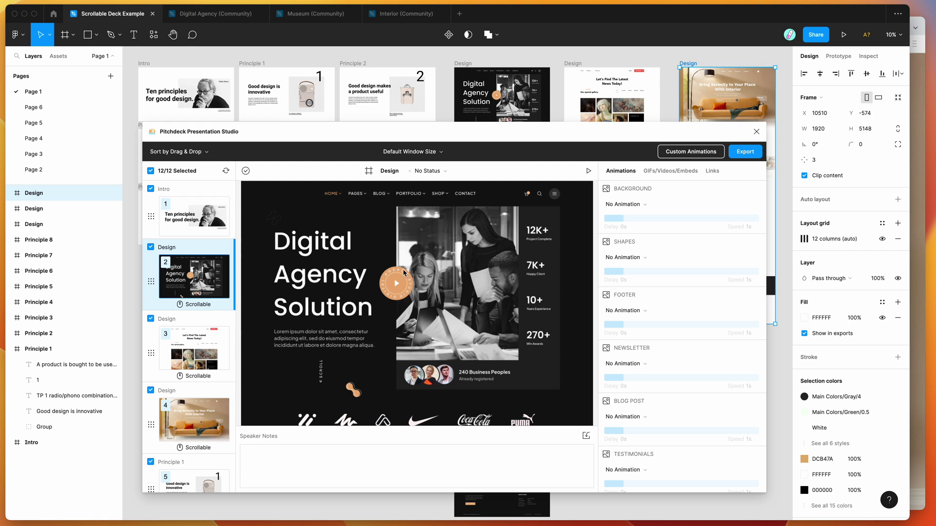
scroll(404, 273, "down", 1)
scroll(402, 283, "up", 1)
scroll(403, 288, "down", 1)
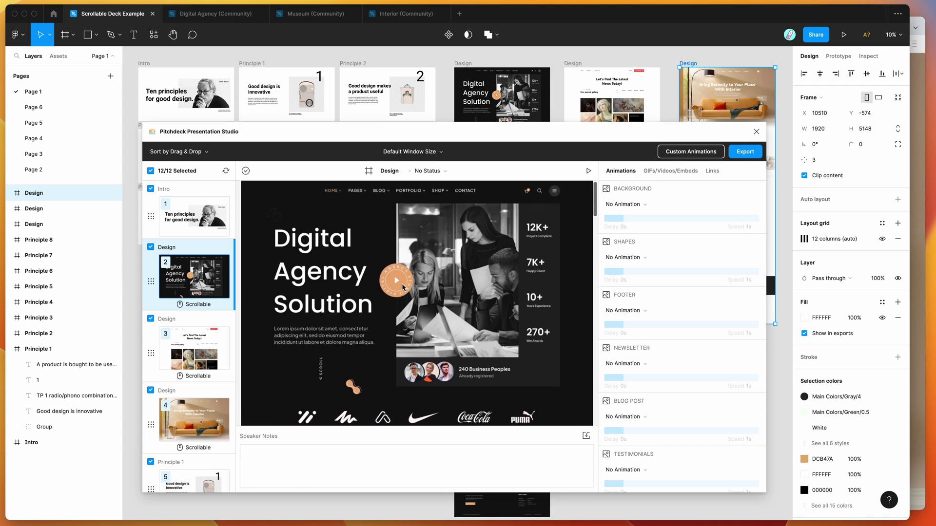
scroll(403, 287, "down", 15)
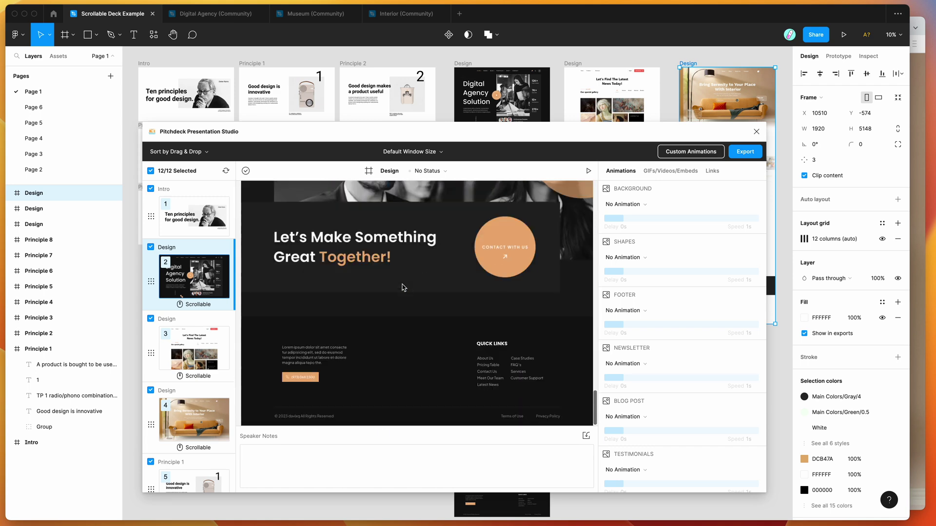
scroll(403, 287, "up", 15)
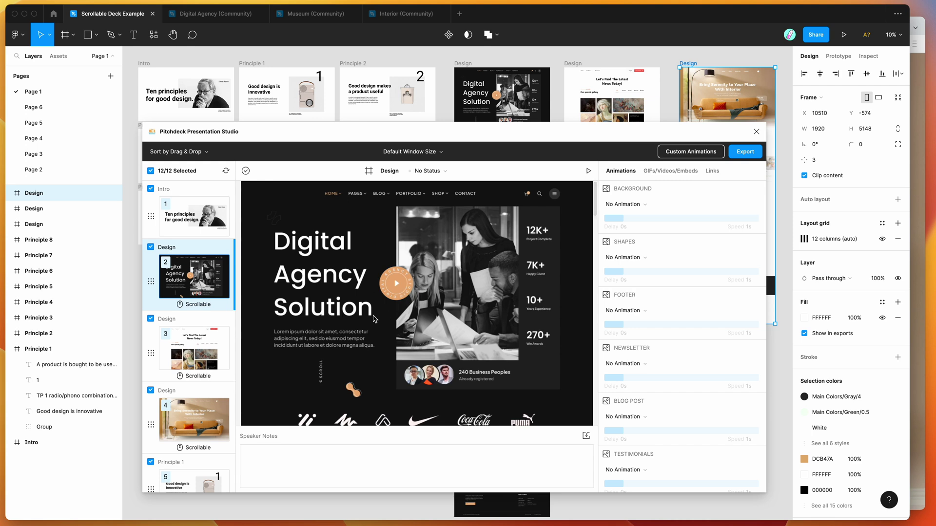
Shift the Pitchdeck window to uncover the frame labels, leaving the slide preview at its top
left_click_drag(485, 145, 487, 149)
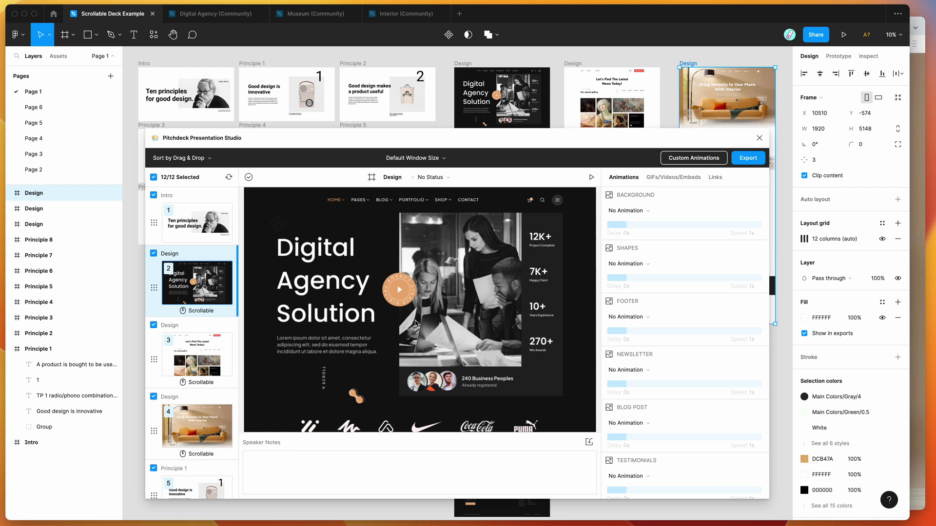
scroll(416, 323, "down", 6)
scroll(424, 324, "up", 6)
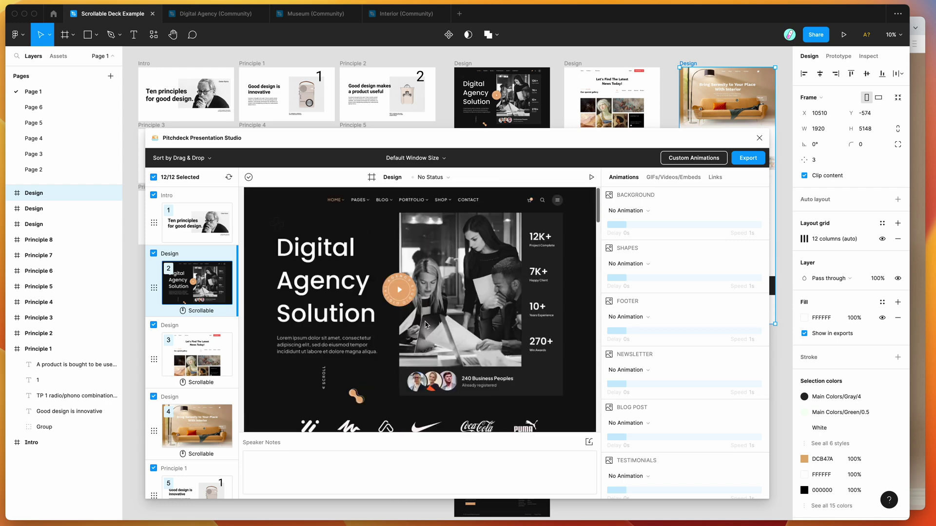